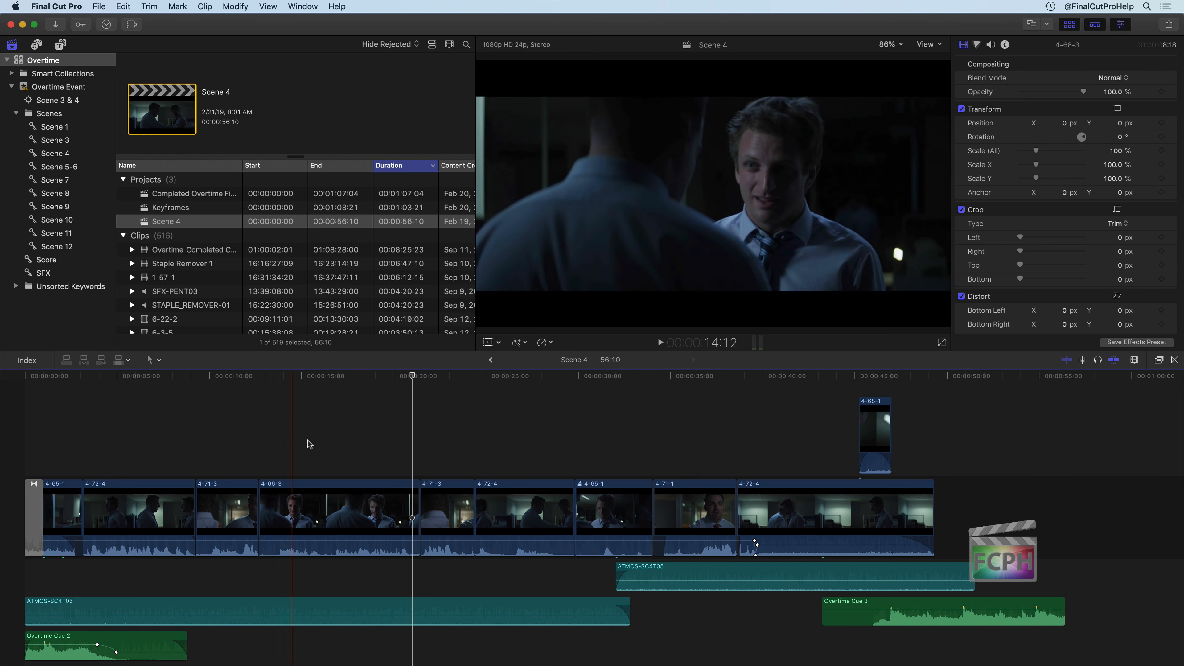
Step: Apply Balance Color to the 4-66-3 clip, and choose Optimized/Original as the viewer's media
{"action": "left_click", "coordinate": [337, 510]}
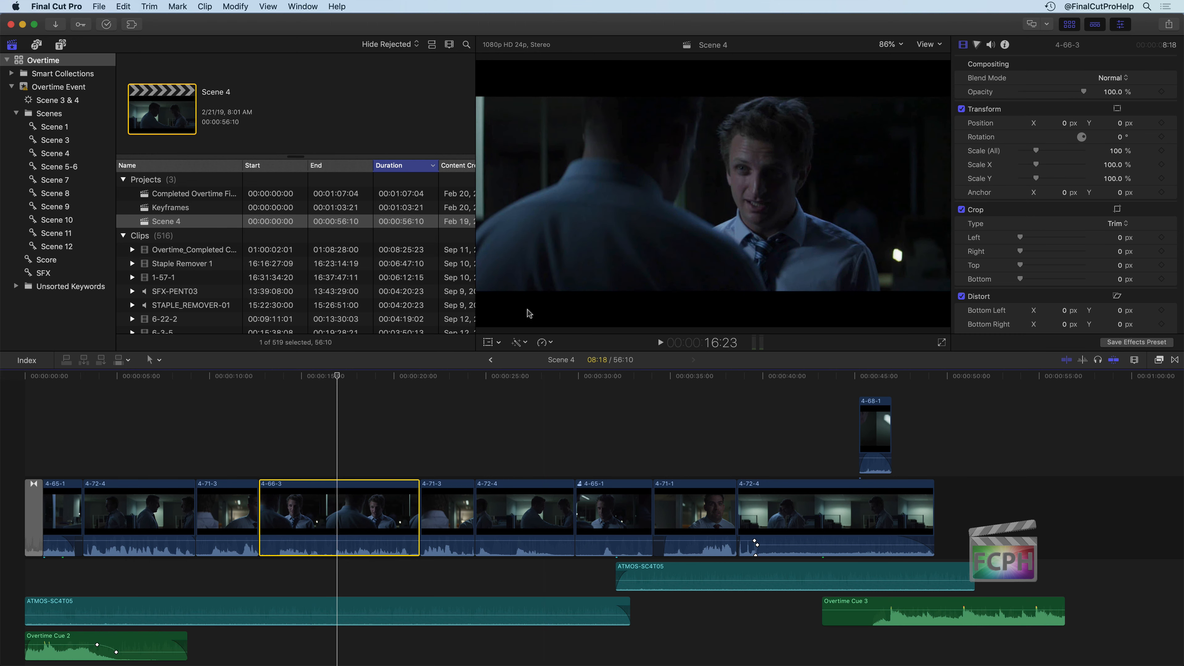
{"action": "left_click", "coordinate": [524, 342]}
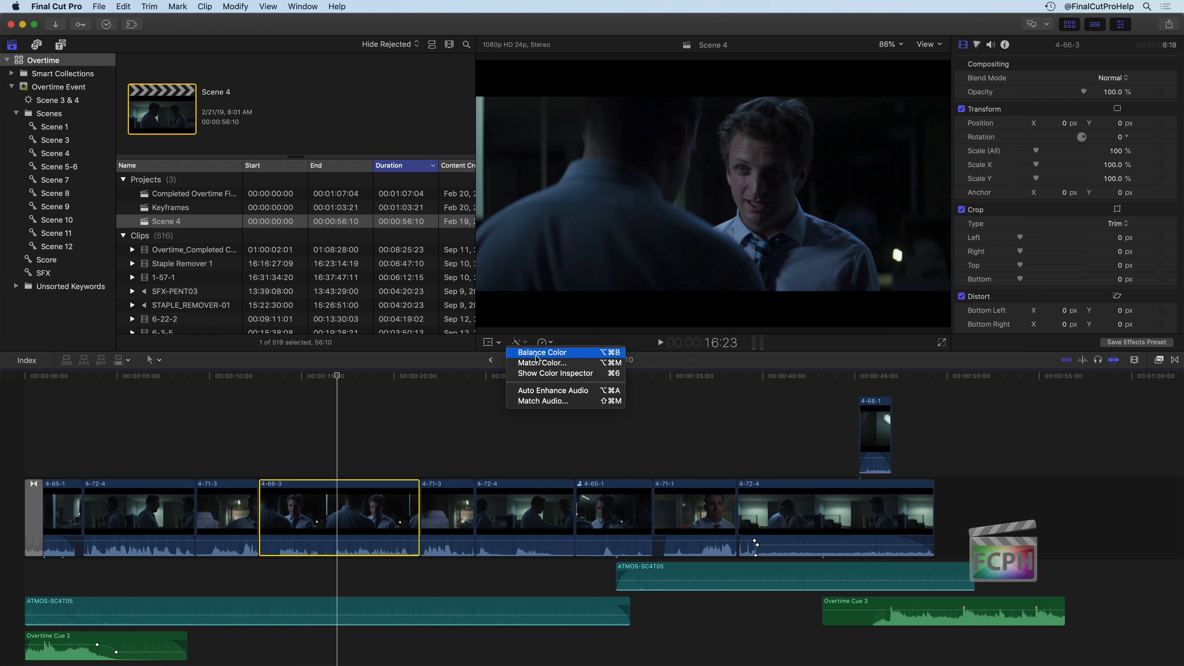
{"action": "left_click", "coordinate": [568, 354]}
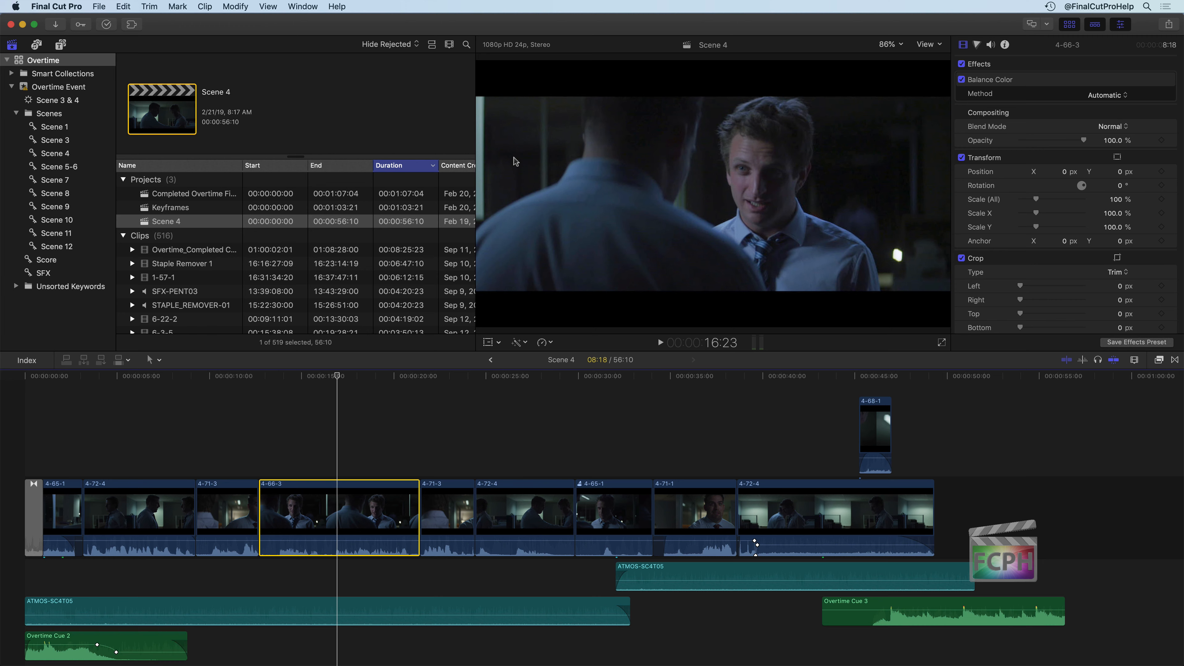
{"action": "left_click", "coordinate": [927, 45]}
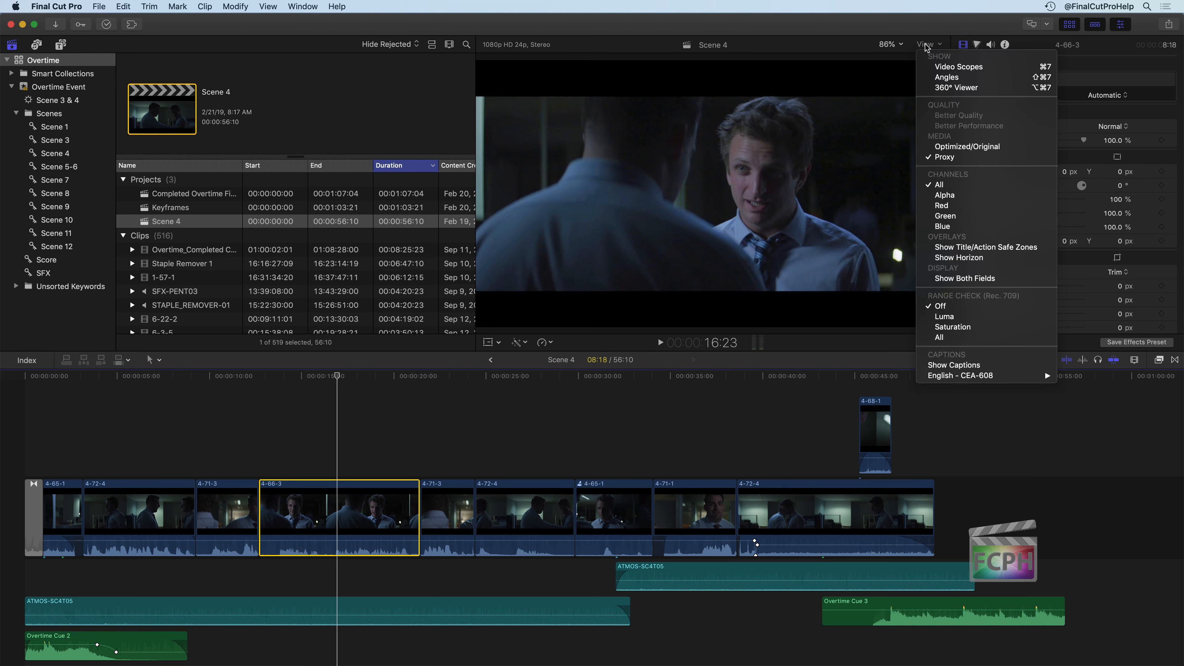
{"action": "left_click", "coordinate": [968, 147]}
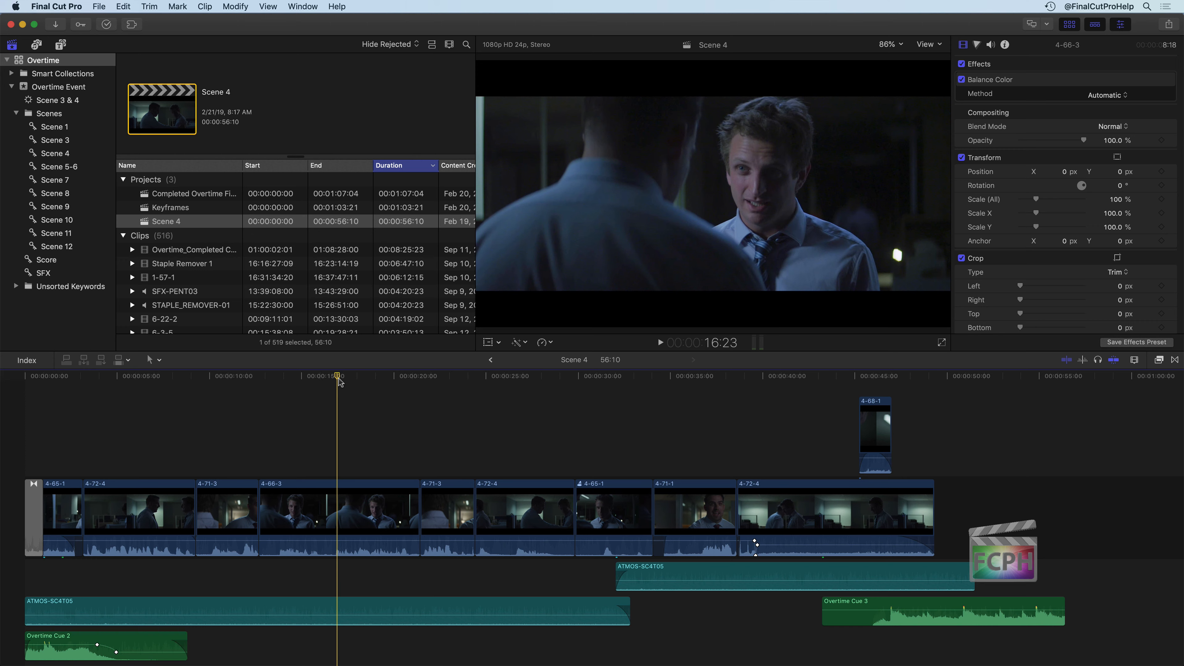
Step: Try the White Balance method on the 4-66-3 clip by sampling near the bright light, and return its method to Automatic
{"action": "left_click", "coordinate": [321, 511]}
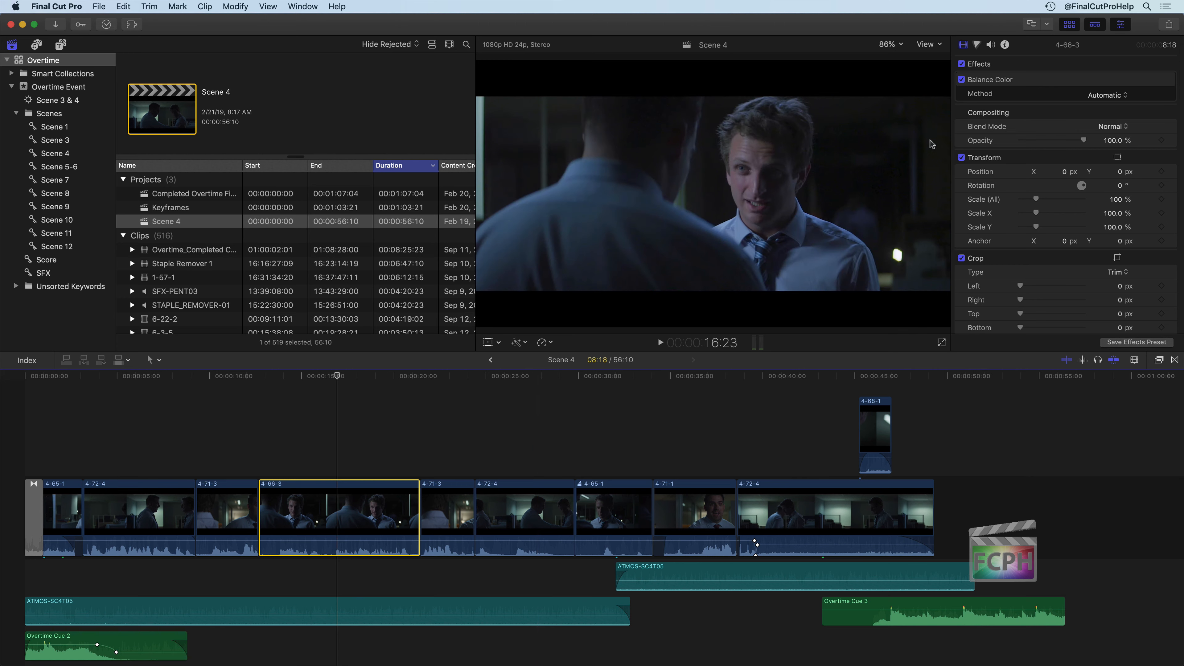
{"action": "left_click", "coordinate": [1101, 96]}
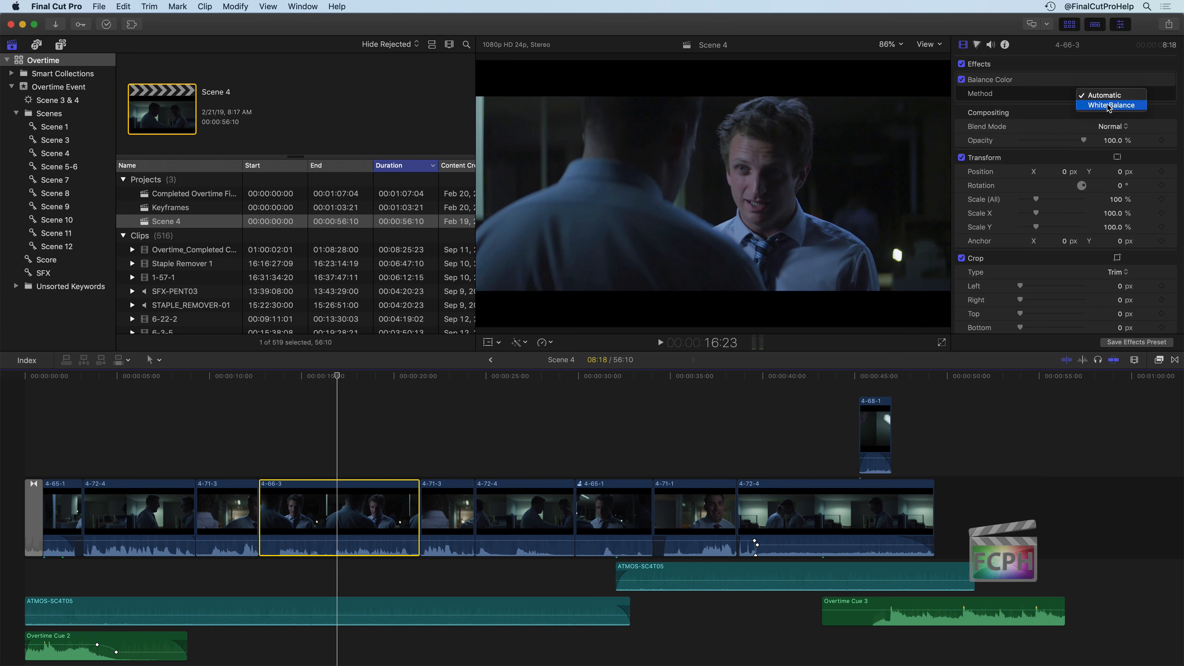
{"action": "left_click", "coordinate": [1109, 105]}
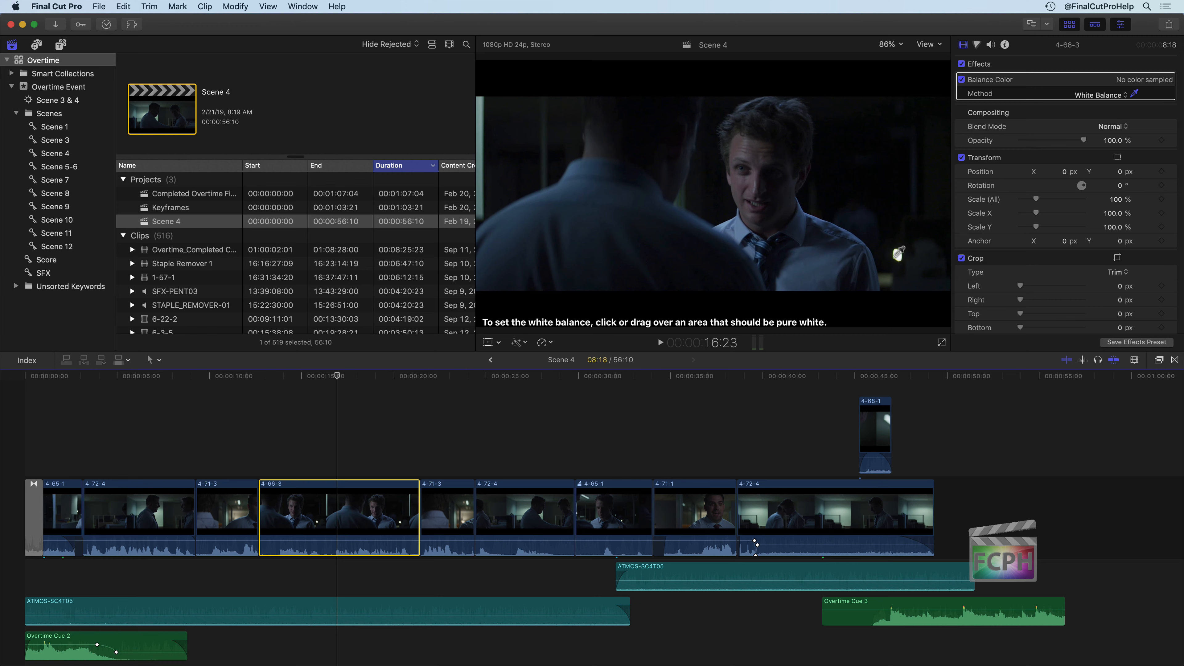
{"action": "left_click", "coordinate": [915, 271]}
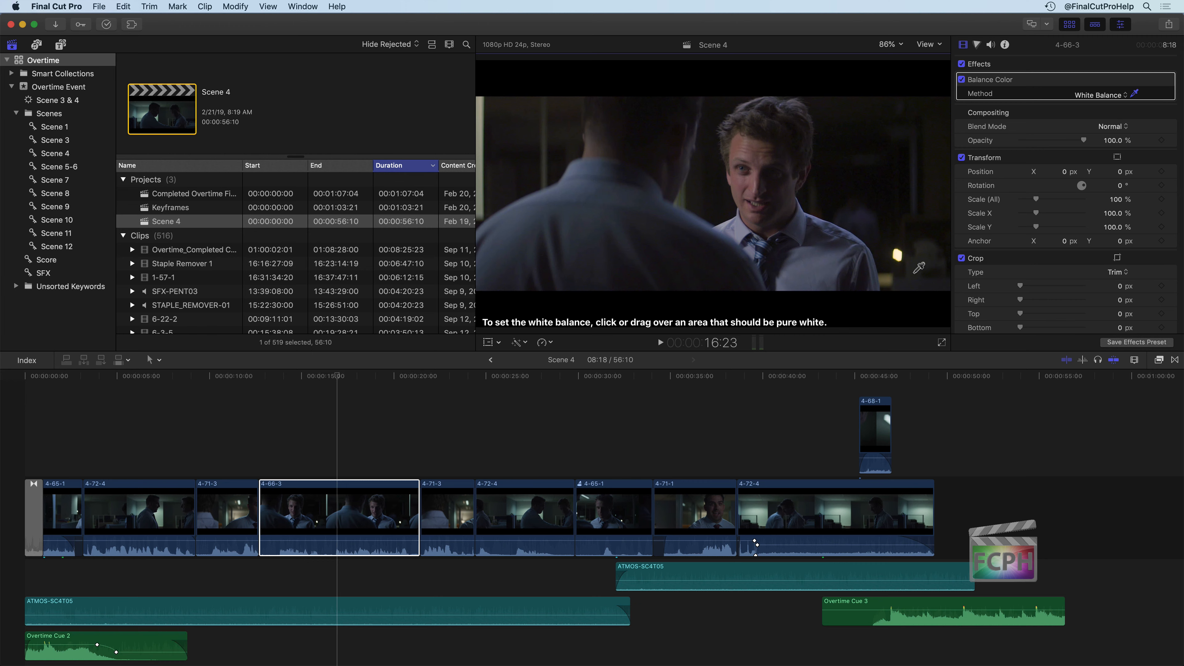
{"action": "left_click", "coordinate": [1098, 96]}
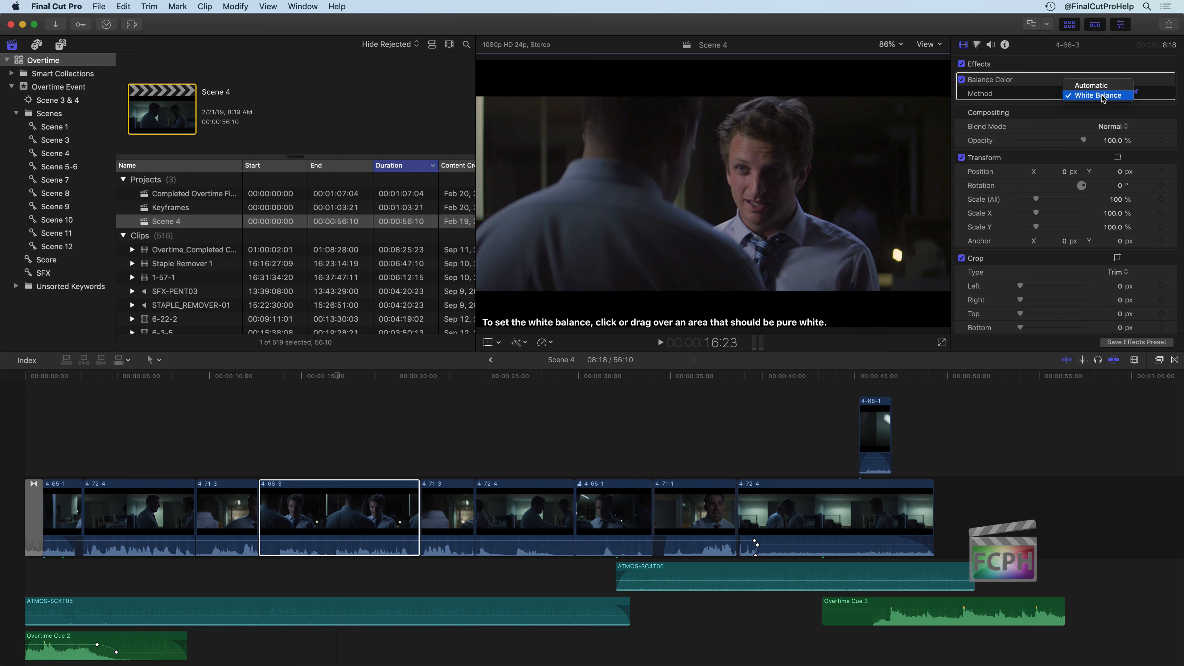
{"action": "left_click", "coordinate": [1100, 94]}
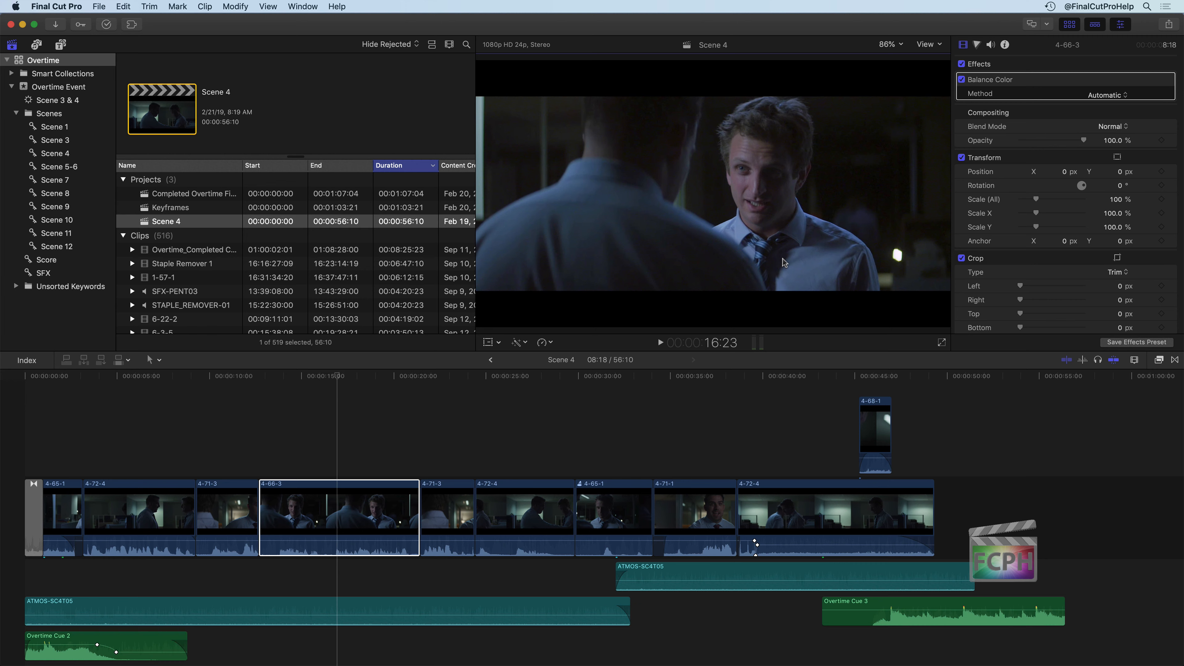
Step: Apply Balance Color to the 4-71-3 clip that directly follows the 4-66-3 clip
{"action": "left_click", "coordinate": [338, 377]}
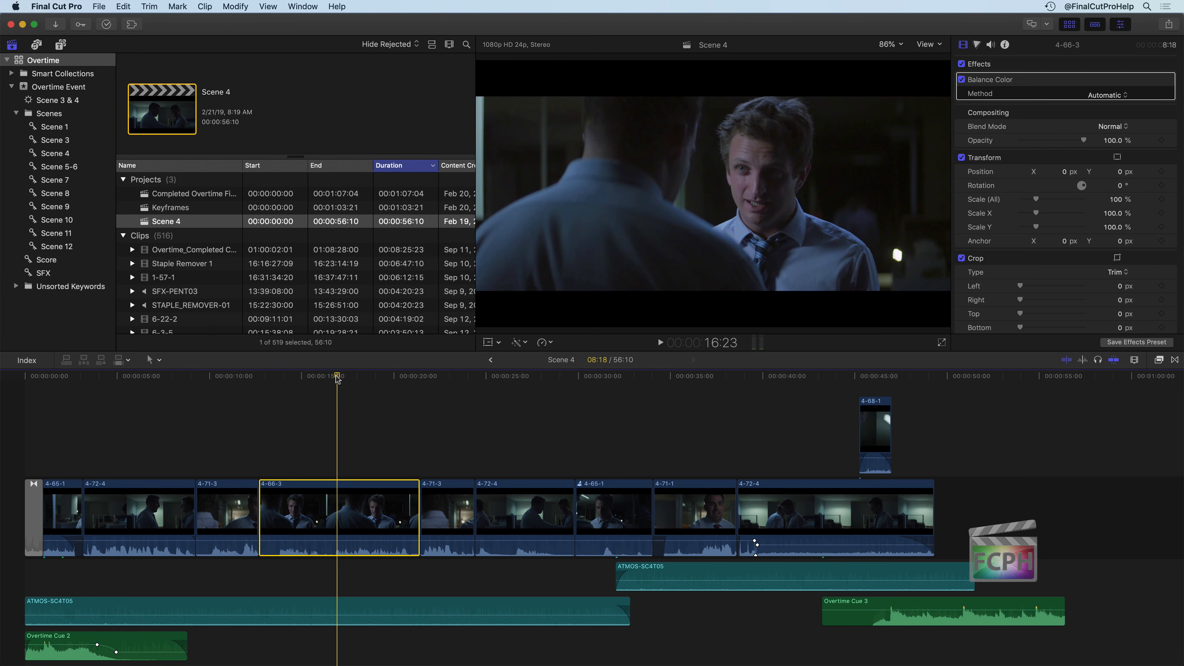
{"action": "left_click_drag", "start_coordinate": [338, 377], "coordinate": [444, 377]}
{"action": "left_click", "coordinate": [450, 521]}
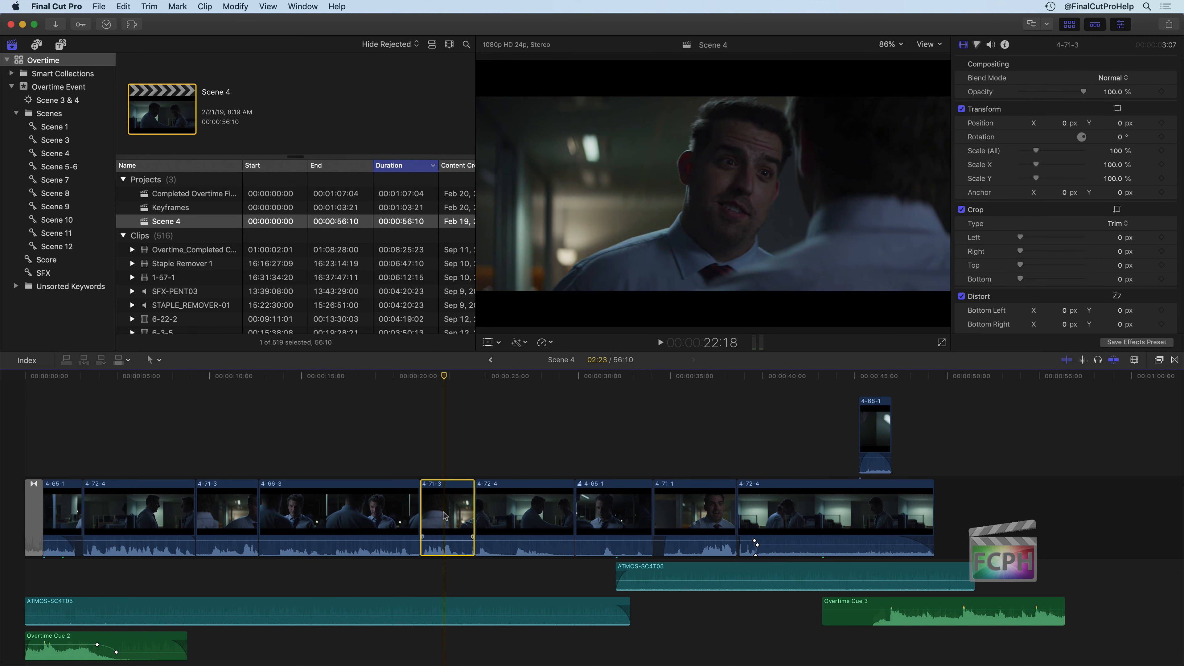
{"action": "left_click", "coordinate": [522, 343]}
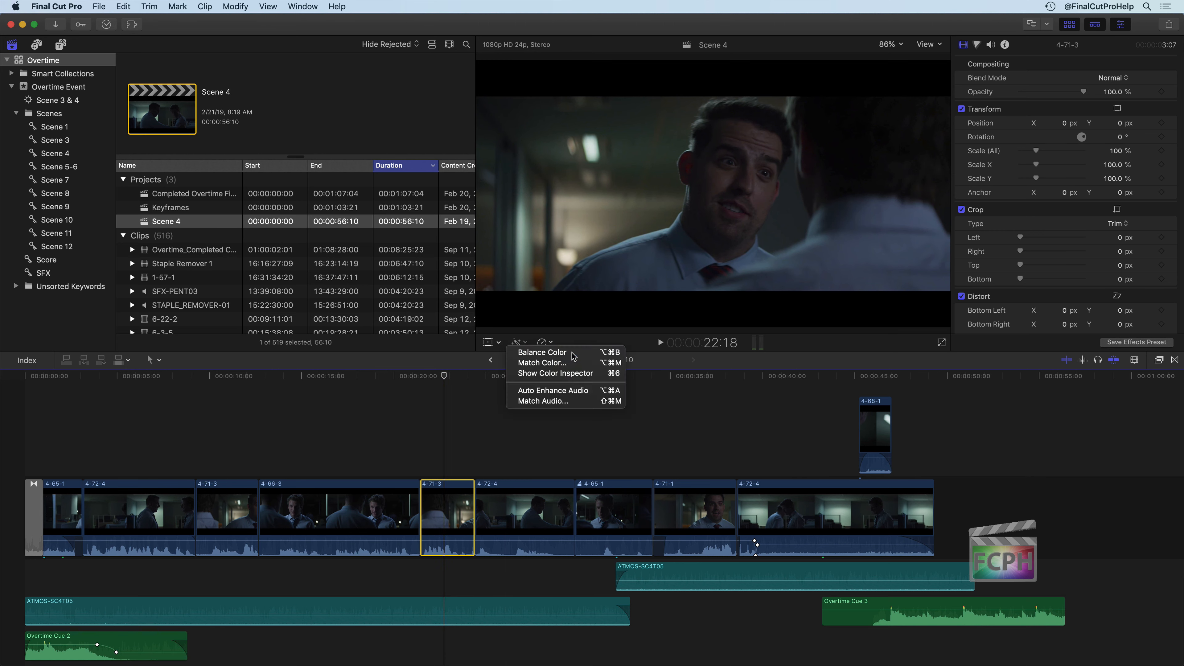
{"action": "left_click", "coordinate": [541, 352]}
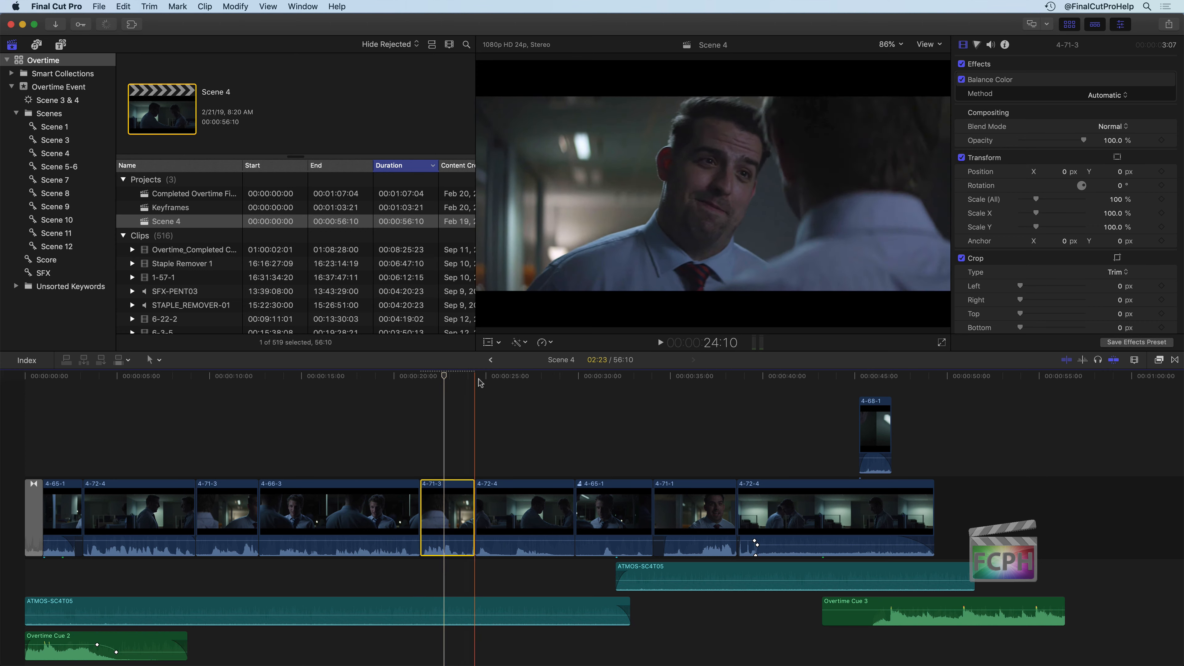
Step: Apply Balance Color to the 4-72-4 clip after the balanced 4-71-3 clip
{"action": "left_click", "coordinate": [504, 378]}
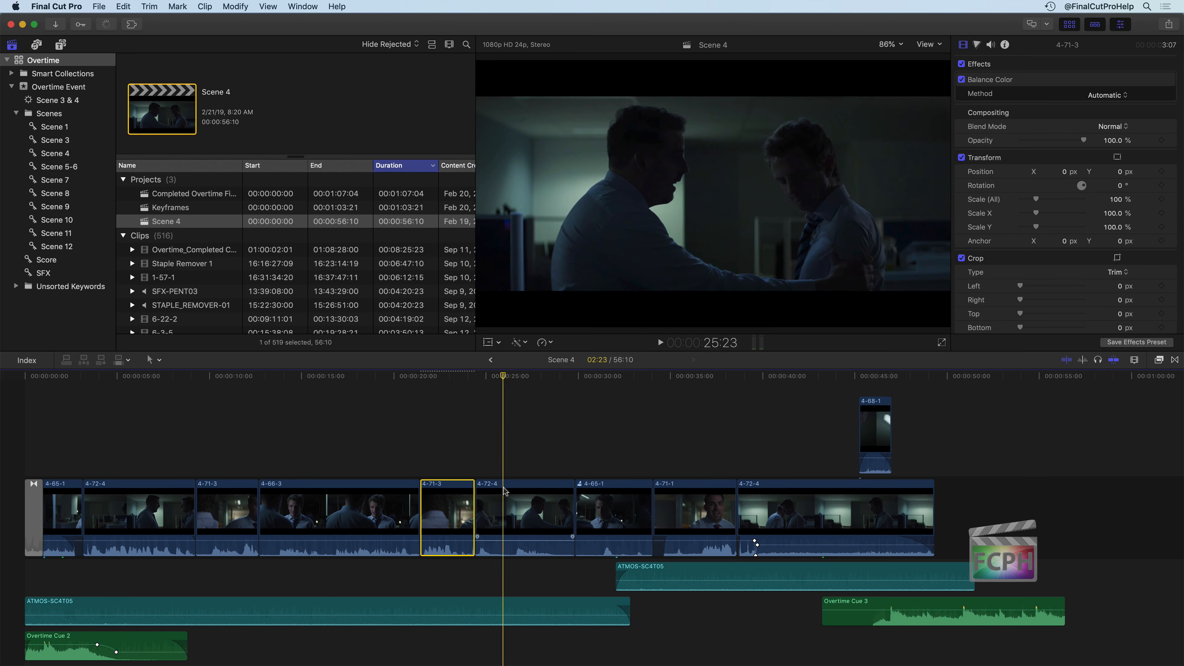
{"action": "left_click", "coordinate": [504, 504]}
{"action": "left_click", "coordinate": [526, 344]}
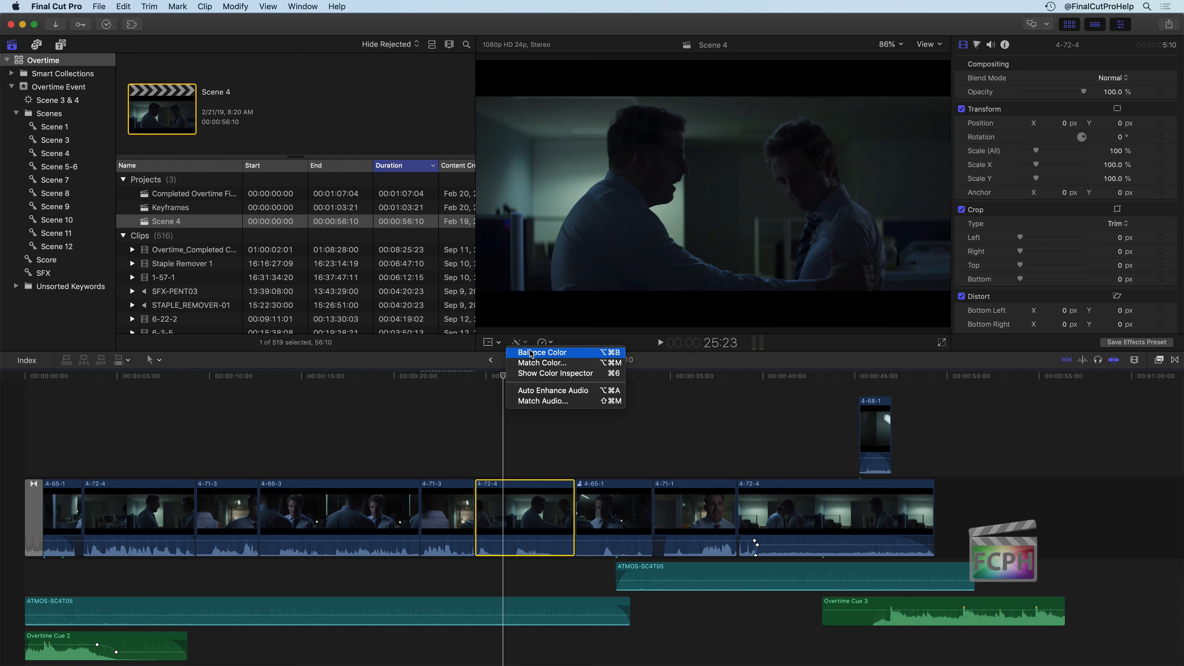
{"action": "left_click", "coordinate": [542, 352]}
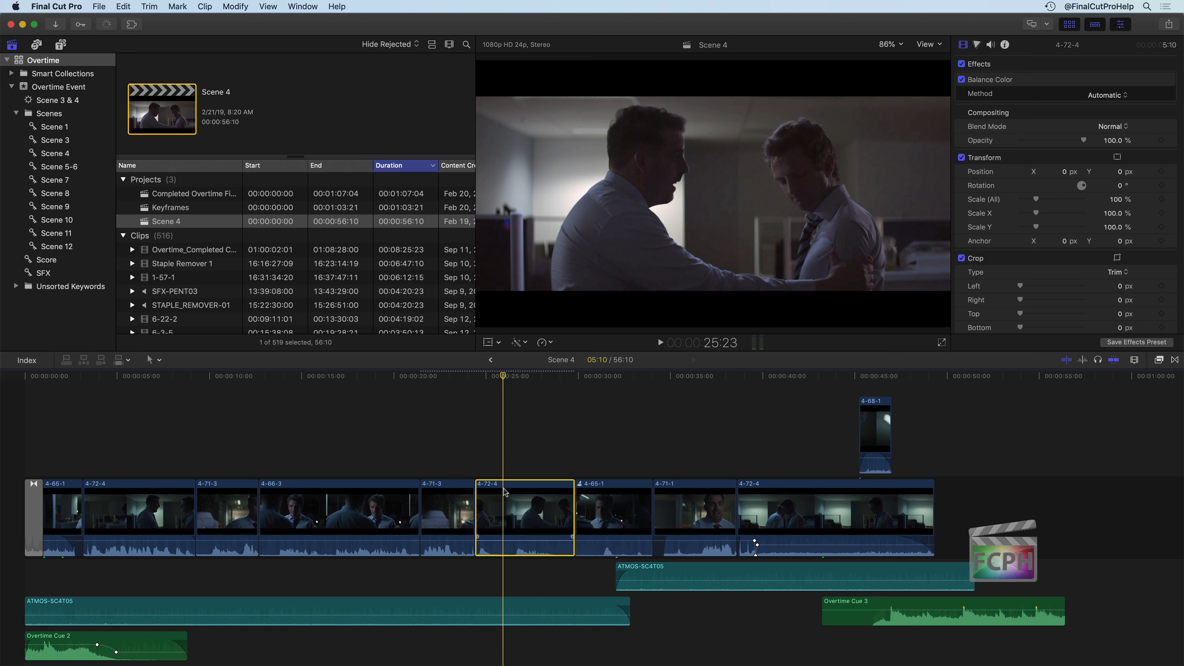
Step: Delete the Balance Color effect from the selected 4-72-4 clip
{"action": "left_click", "coordinate": [997, 82]}
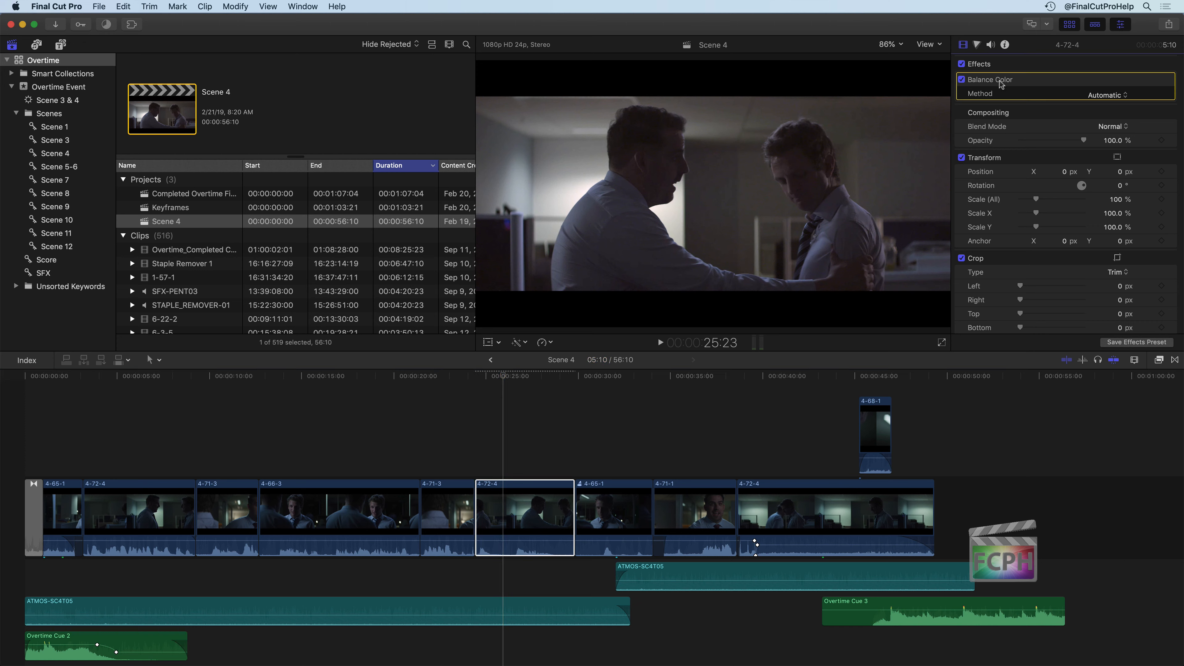
{"action": "key", "text": "Delete"}
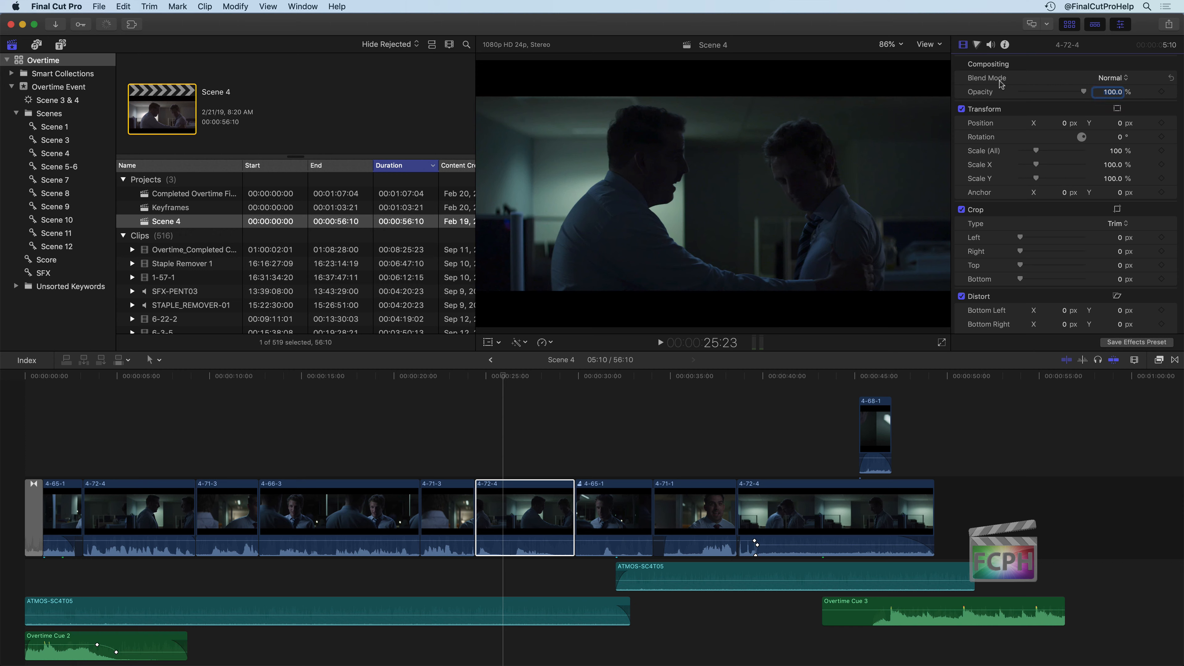
{"action": "left_click", "coordinate": [550, 514]}
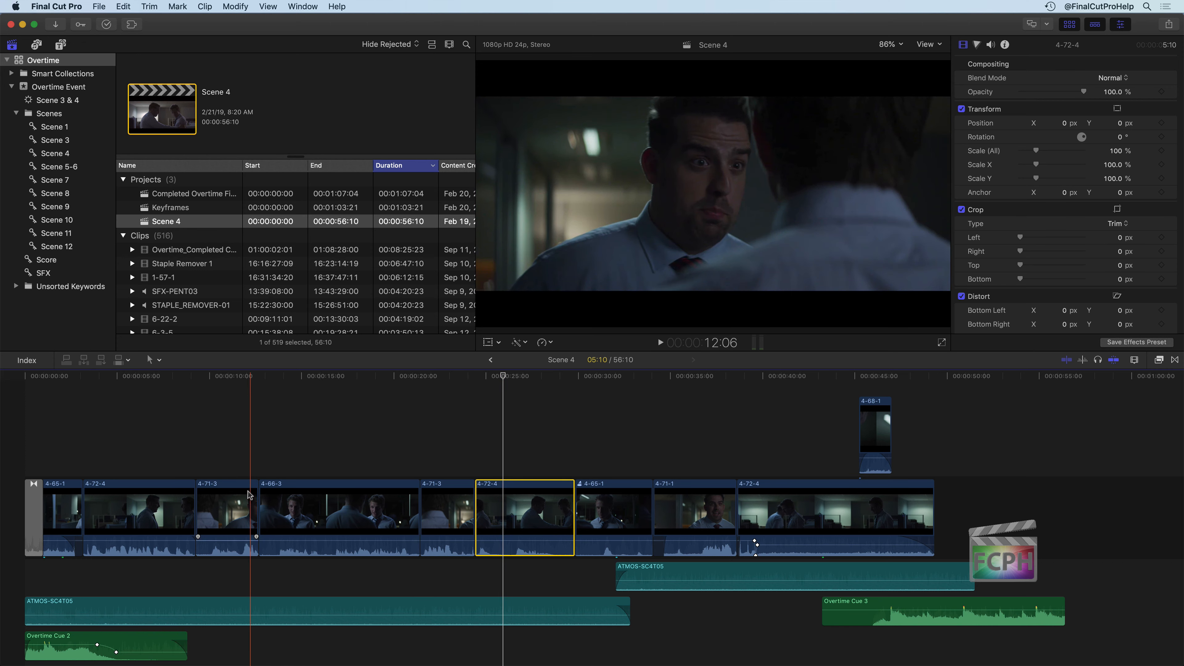
Step: Match the color of the first 4-71-3 clip to a frame of the second, balanced 4-71-3 clip
{"action": "left_click", "coordinate": [450, 375]}
{"action": "left_click", "coordinate": [439, 523]}
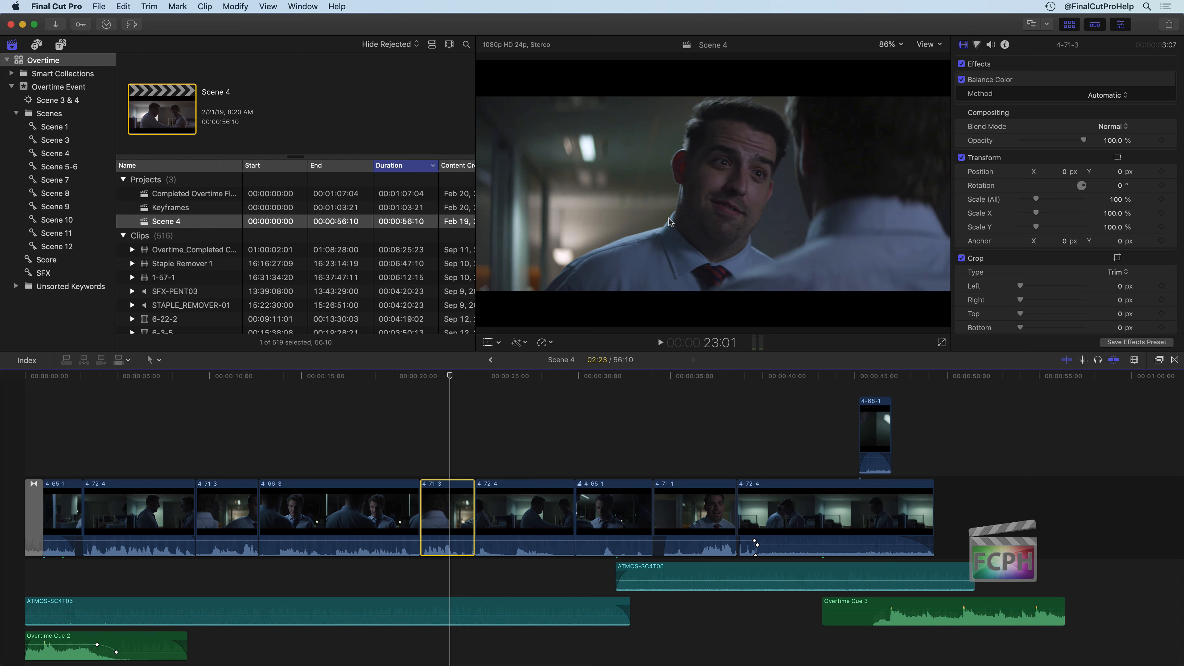
{"action": "left_click", "coordinate": [229, 376]}
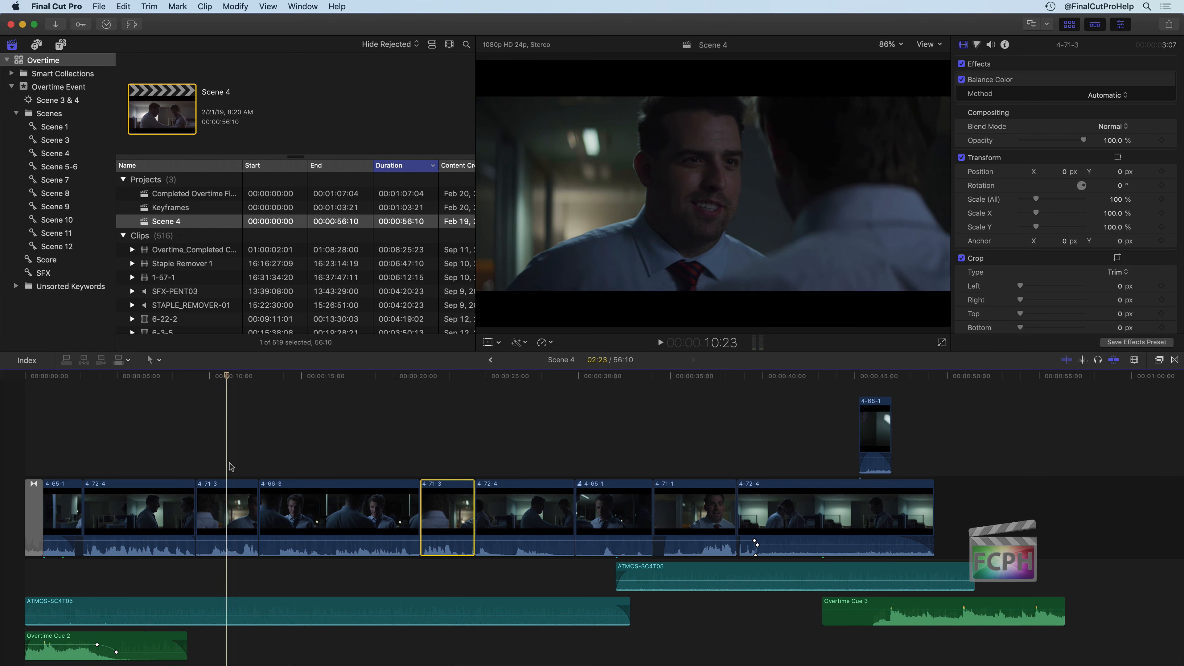
{"action": "left_click", "coordinate": [230, 513]}
{"action": "left_click", "coordinate": [521, 344]}
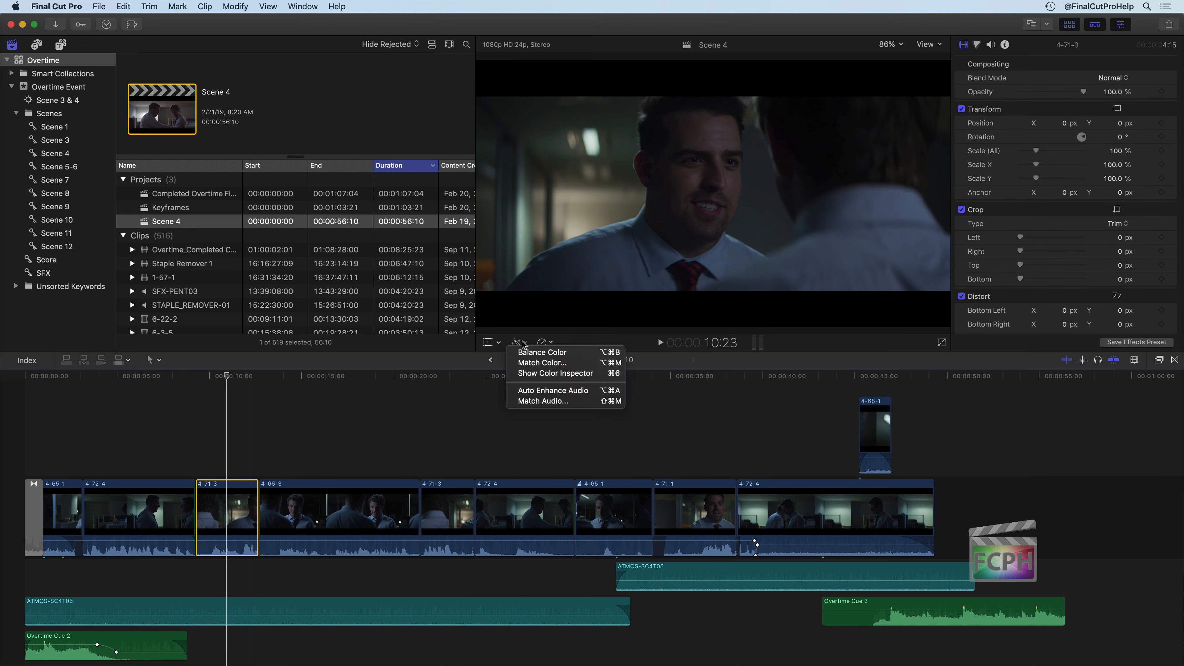
{"action": "left_click", "coordinate": [567, 364]}
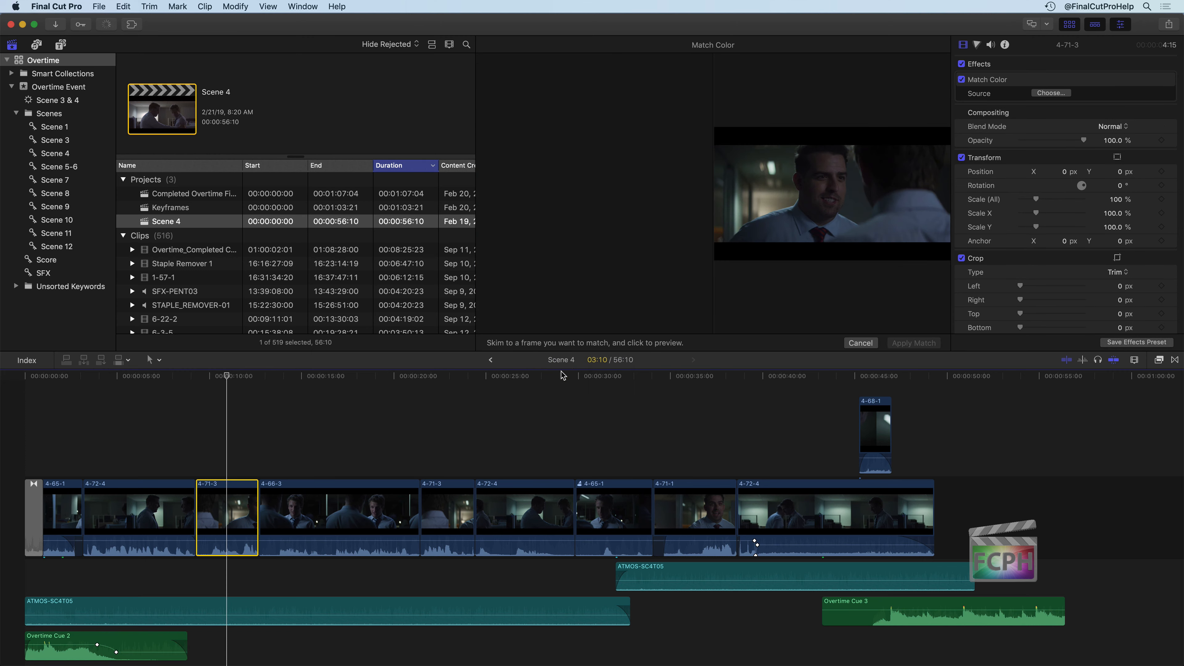
{"action": "left_click", "coordinate": [446, 517]}
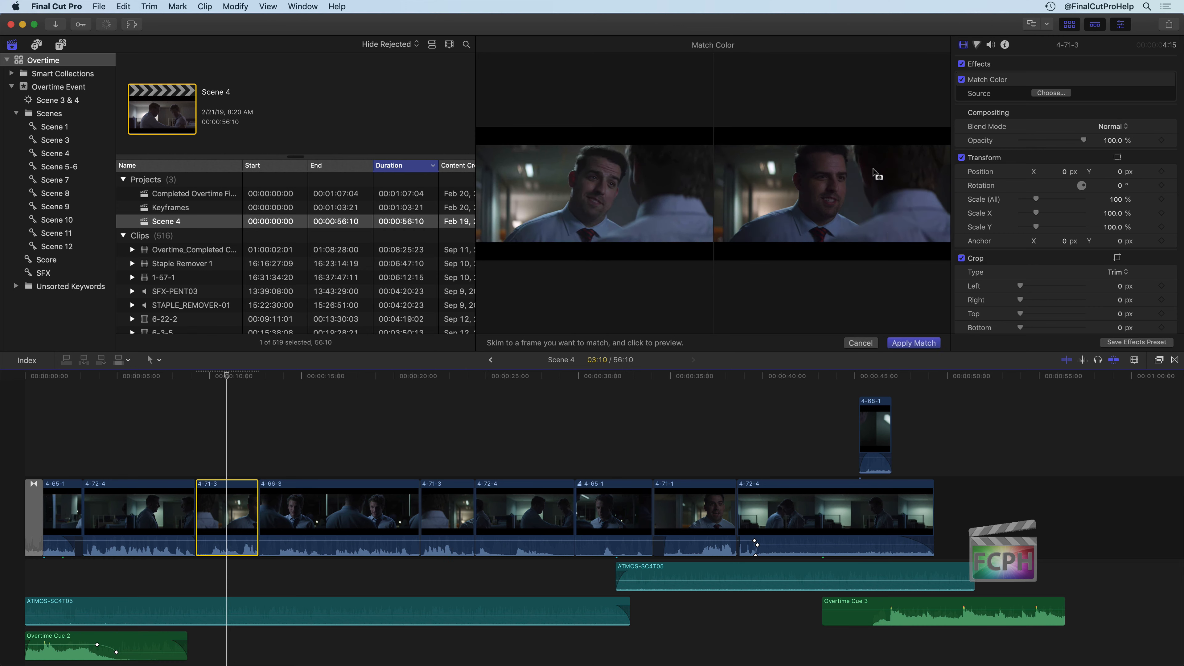
{"action": "left_click", "coordinate": [914, 344]}
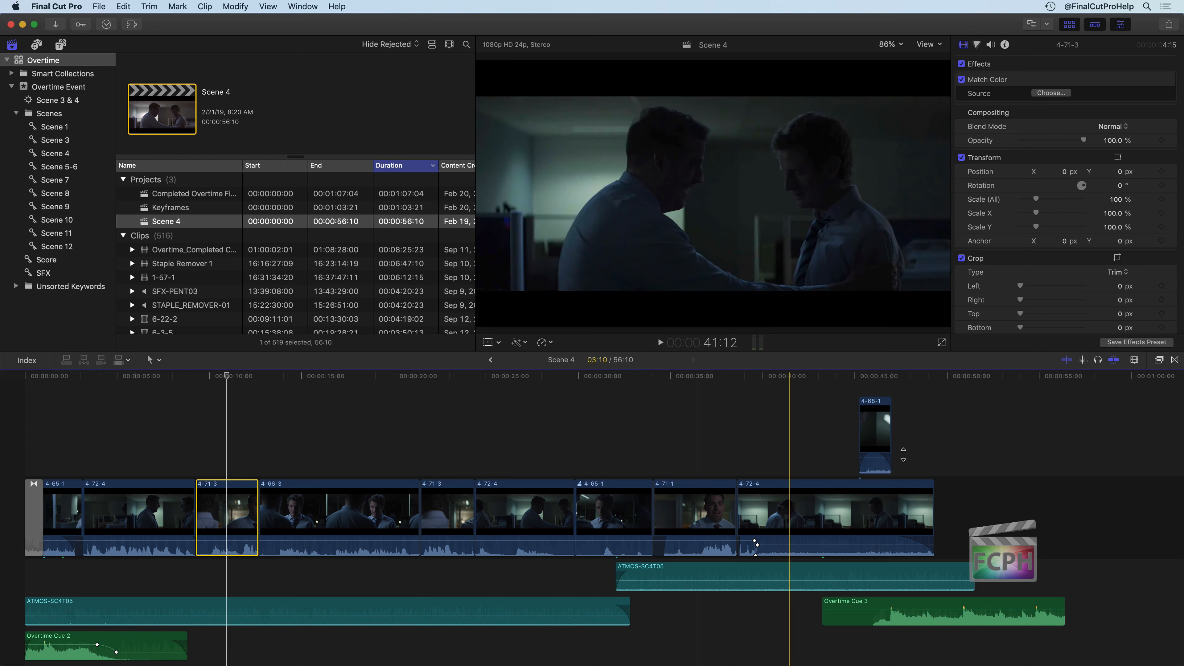
Step: Add the Moonlight color preset effect to the 4-66-3 clip
{"action": "left_click", "coordinate": [1156, 362]}
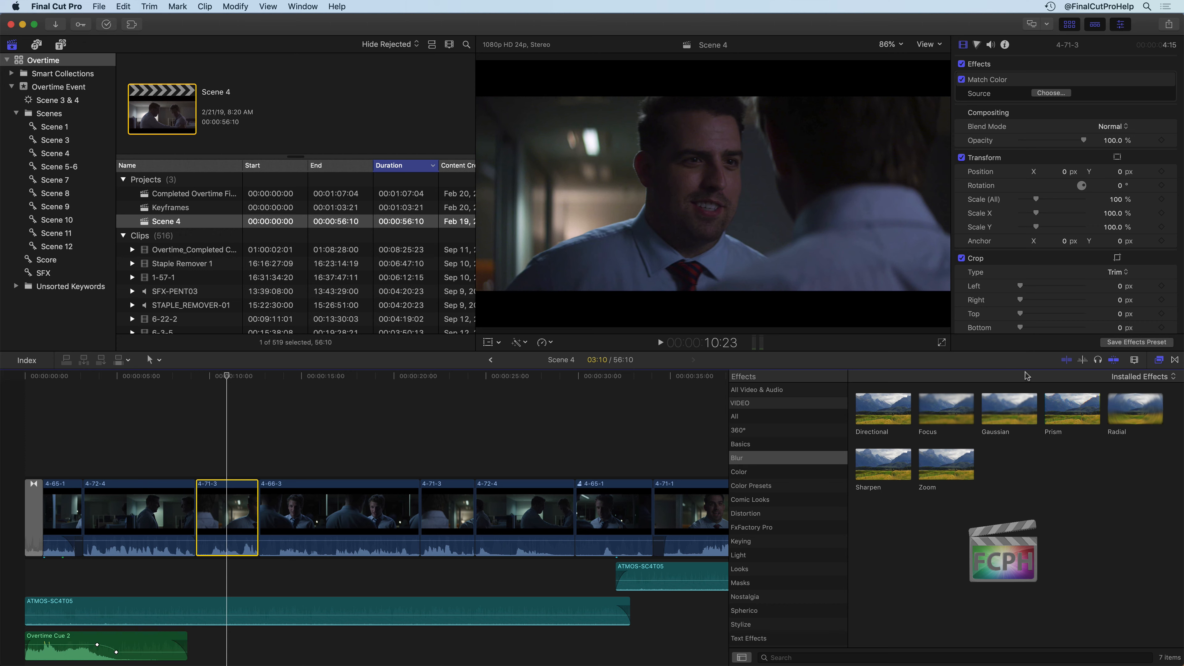
{"action": "left_click", "coordinate": [756, 470]}
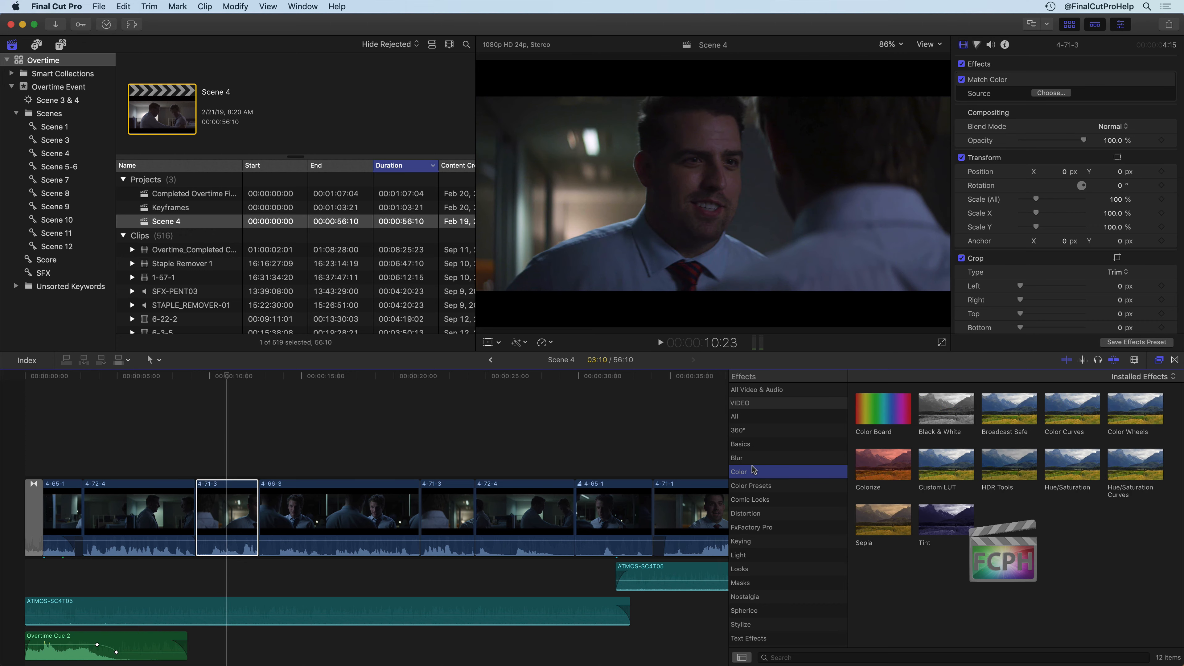
{"action": "left_click", "coordinate": [768, 487]}
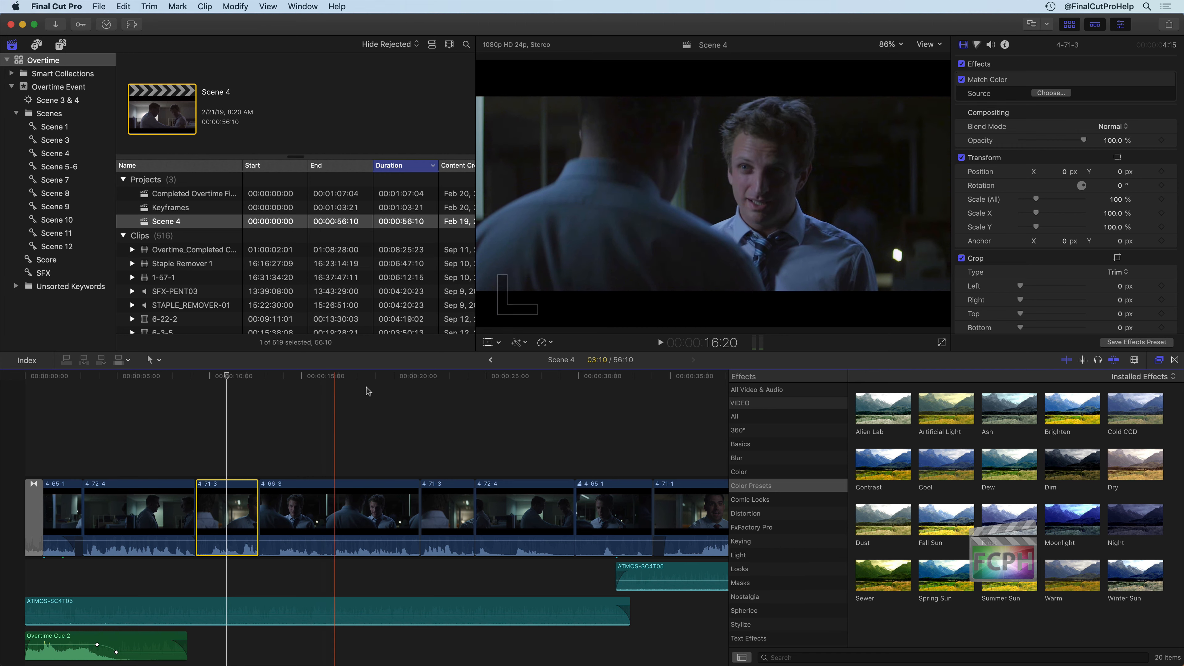
{"action": "left_click", "coordinate": [377, 375]}
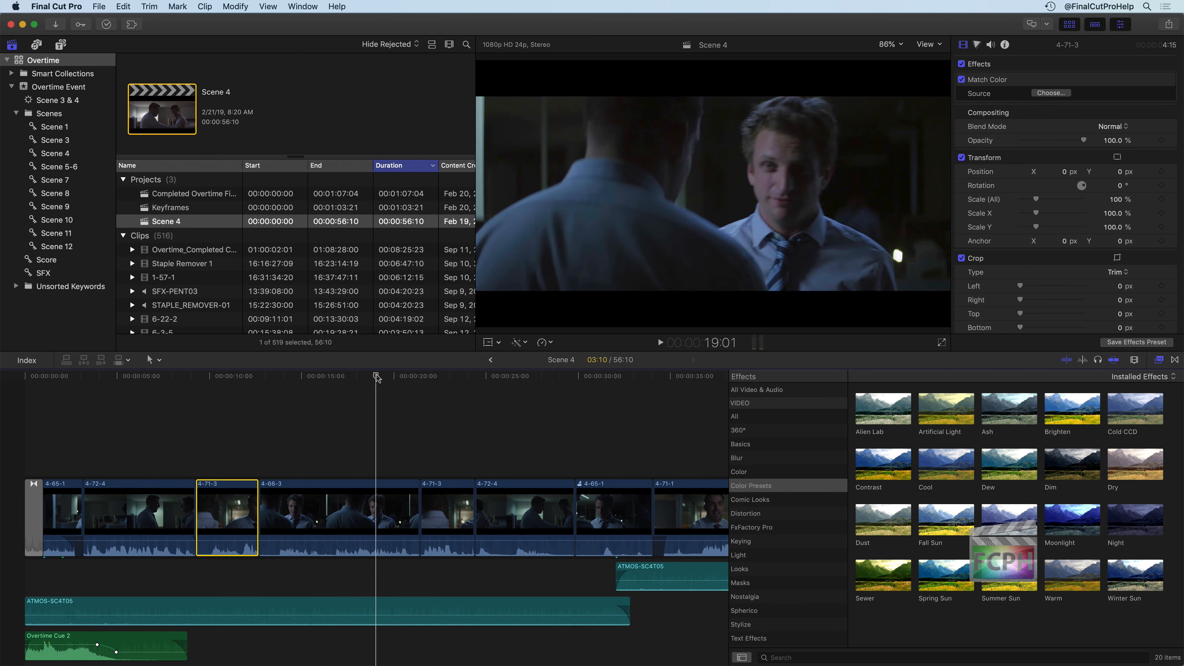
{"action": "left_click", "coordinate": [377, 498]}
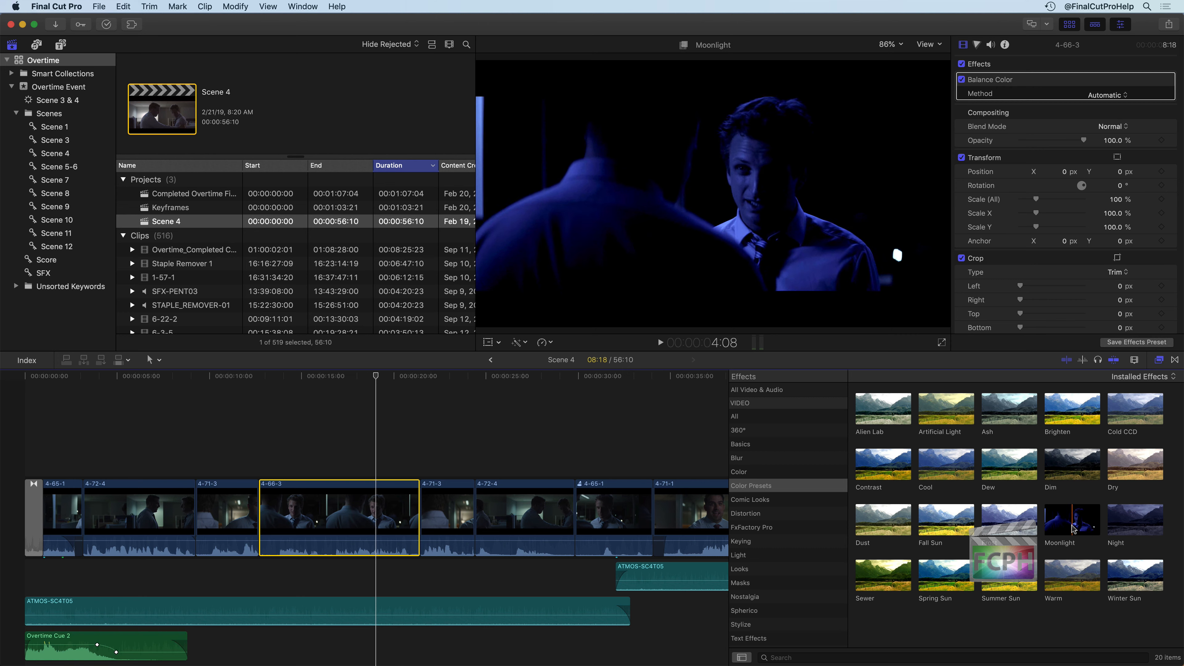
{"action": "left_click_drag", "start_coordinate": [1072, 529], "coordinate": [357, 519]}
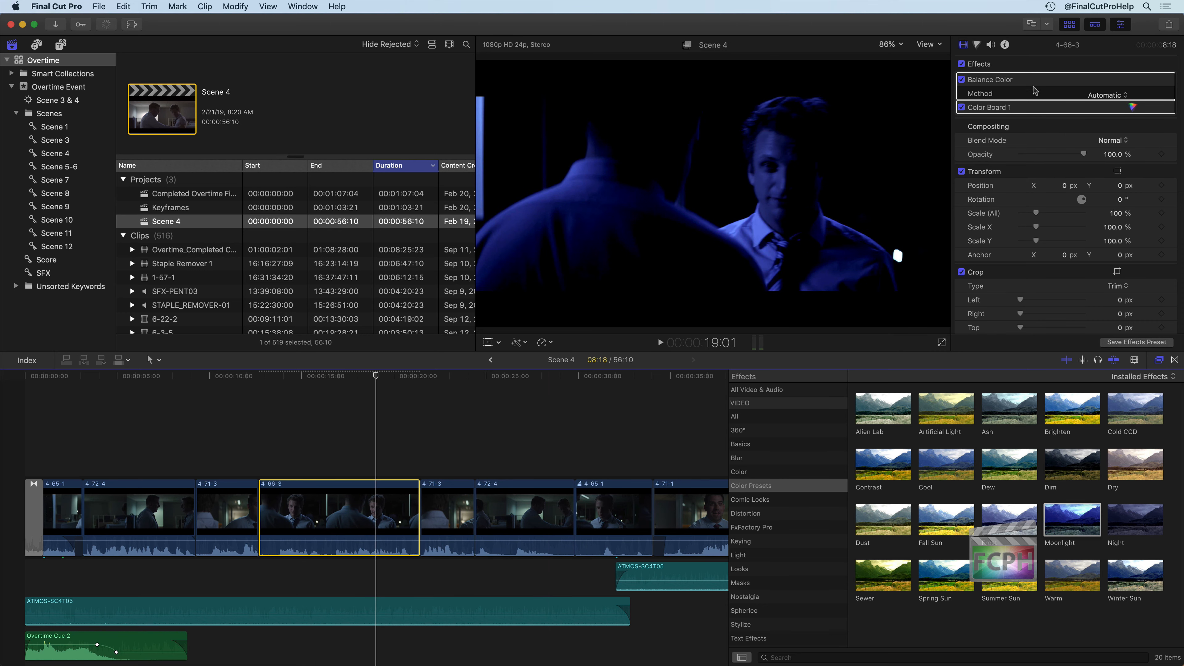
Step: Turn off the Balance Color effect on the 4-66-3 clip
{"action": "left_click", "coordinate": [970, 80]}
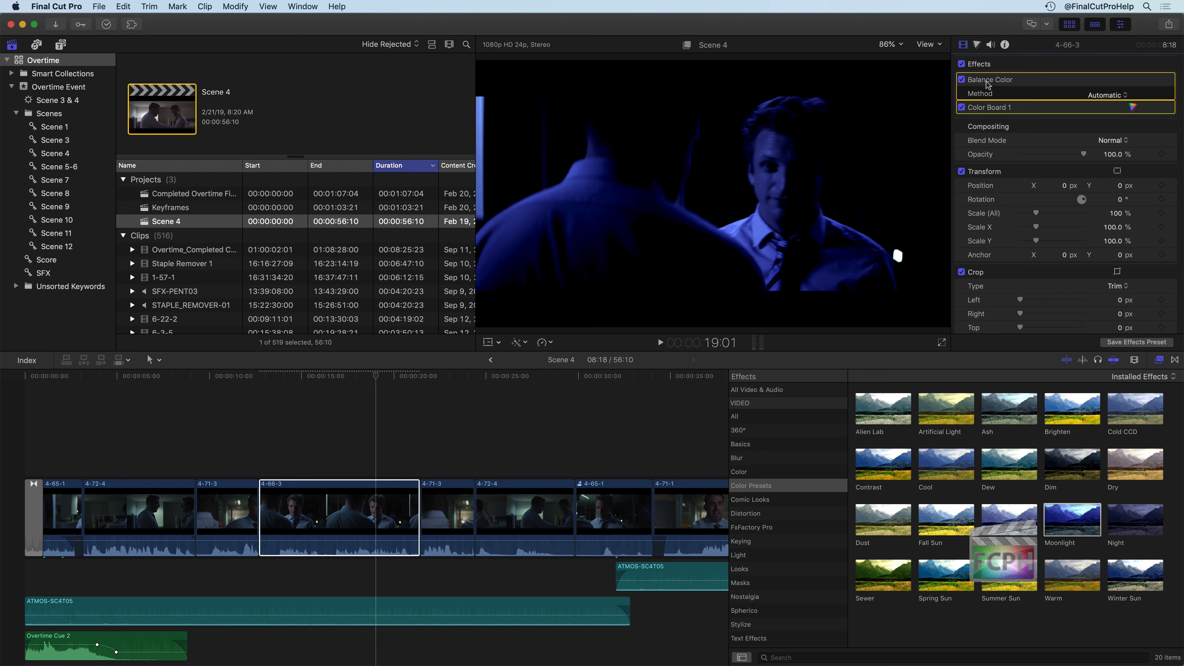
{"action": "left_click", "coordinate": [962, 80]}
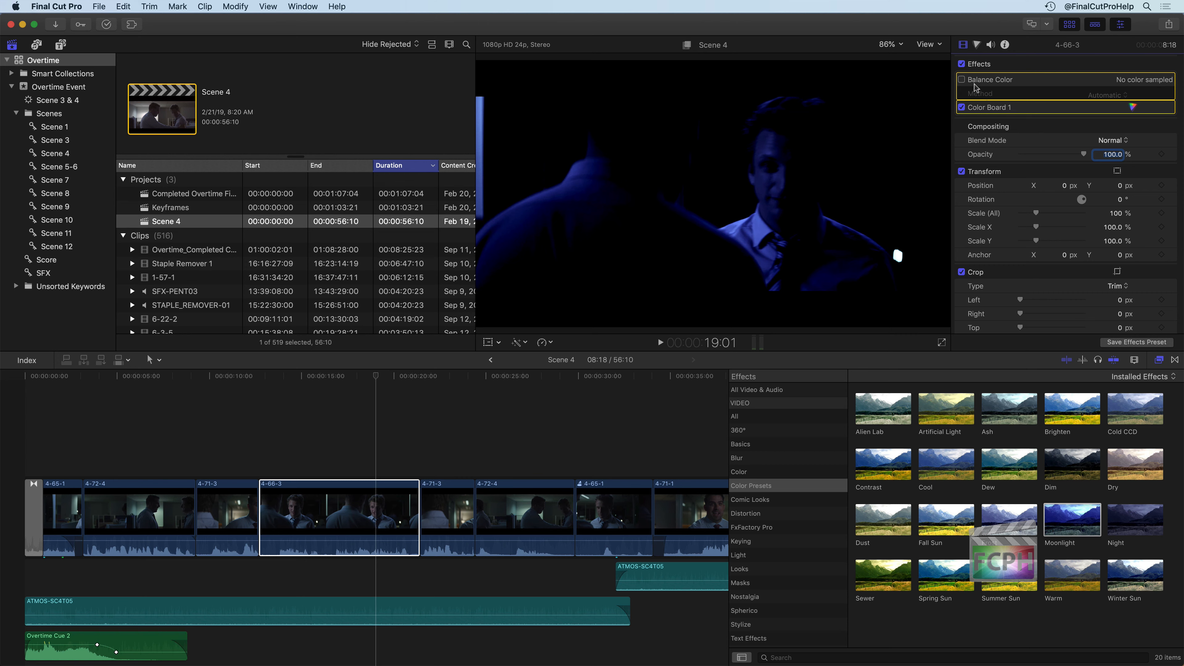
Step: Delete the Balance Color and Color Board 1 effects from the 4-66-3 clip
{"action": "left_click", "coordinate": [963, 80]}
{"action": "scroll", "coordinate": [979, 112], "scroll_direction": "down", "scroll_amount": 3}
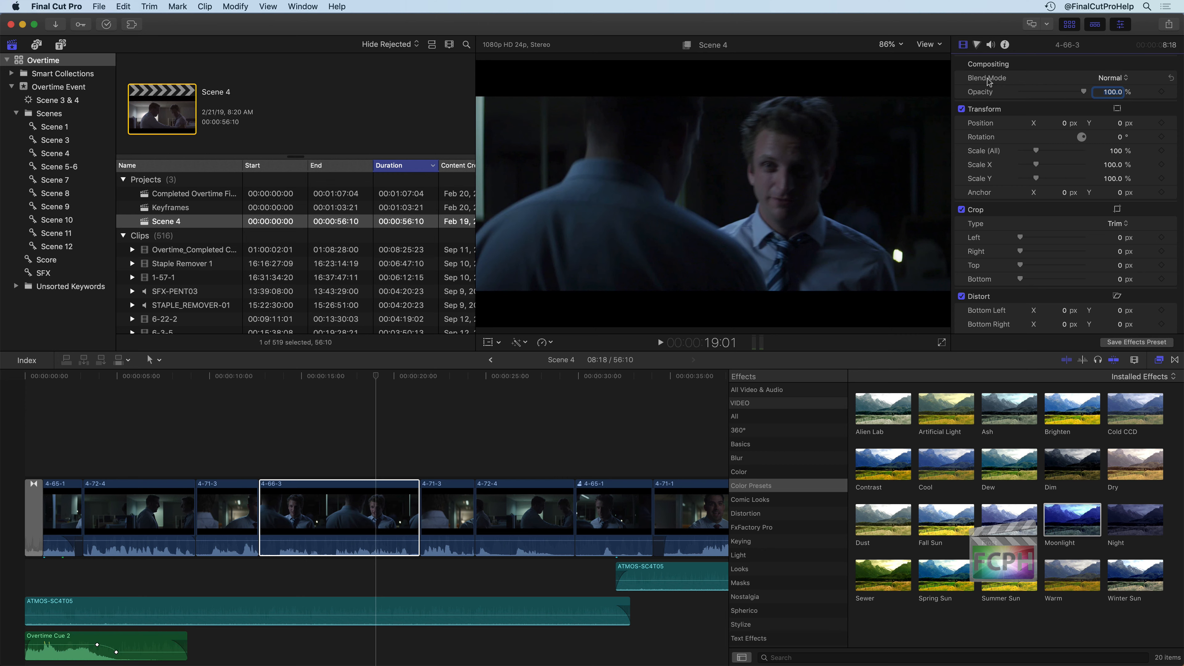
Step: Review the color processing options for the Overtime library, and close them without changing the setting
{"action": "left_click", "coordinate": [57, 62]}
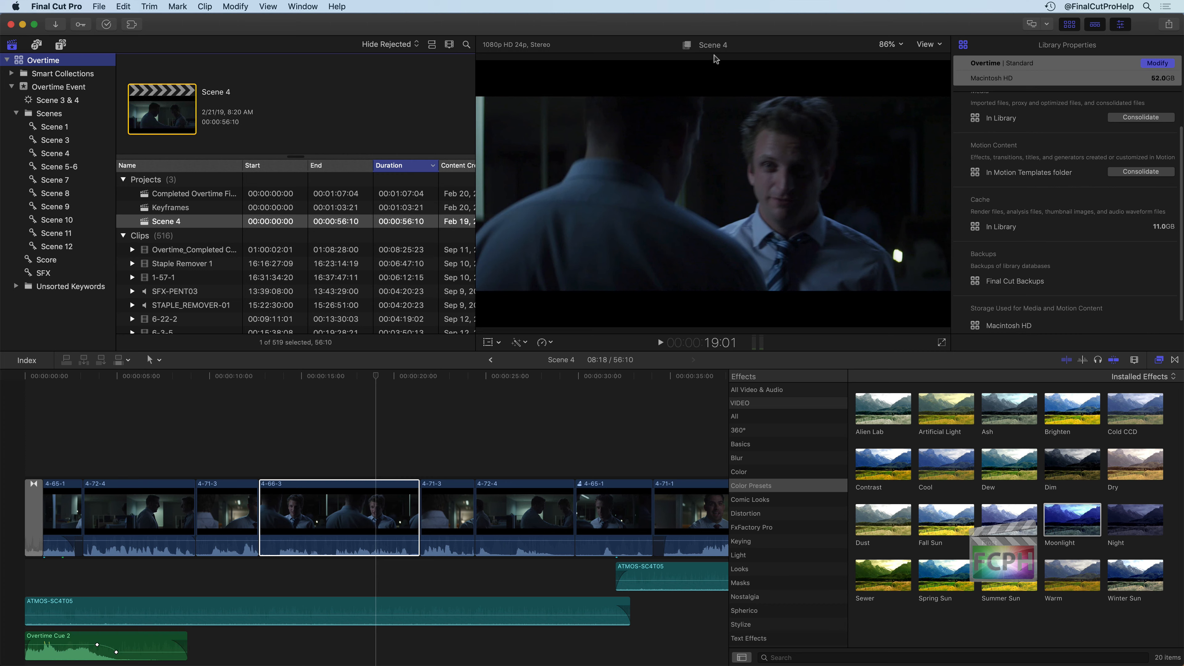
{"action": "left_click", "coordinate": [1150, 64]}
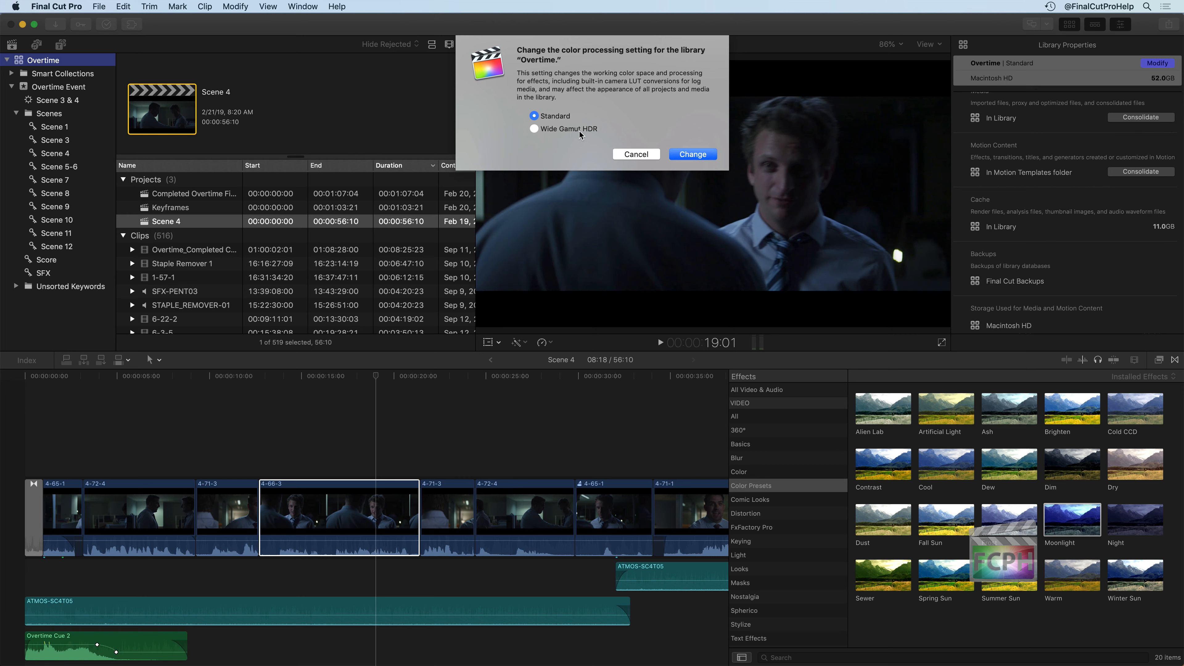
{"action": "left_click", "coordinate": [628, 156]}
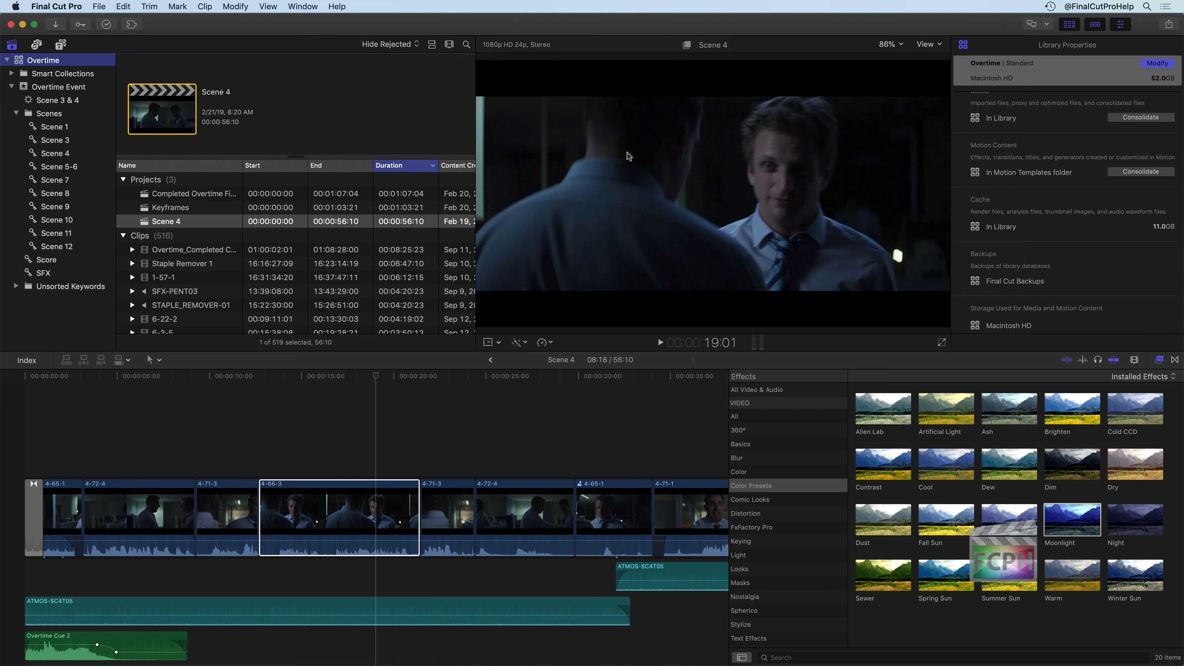
Step: Add the Custom LUT color effect to the second 4-71-3 clip and show its available LUT choices
{"action": "left_click", "coordinate": [745, 474]}
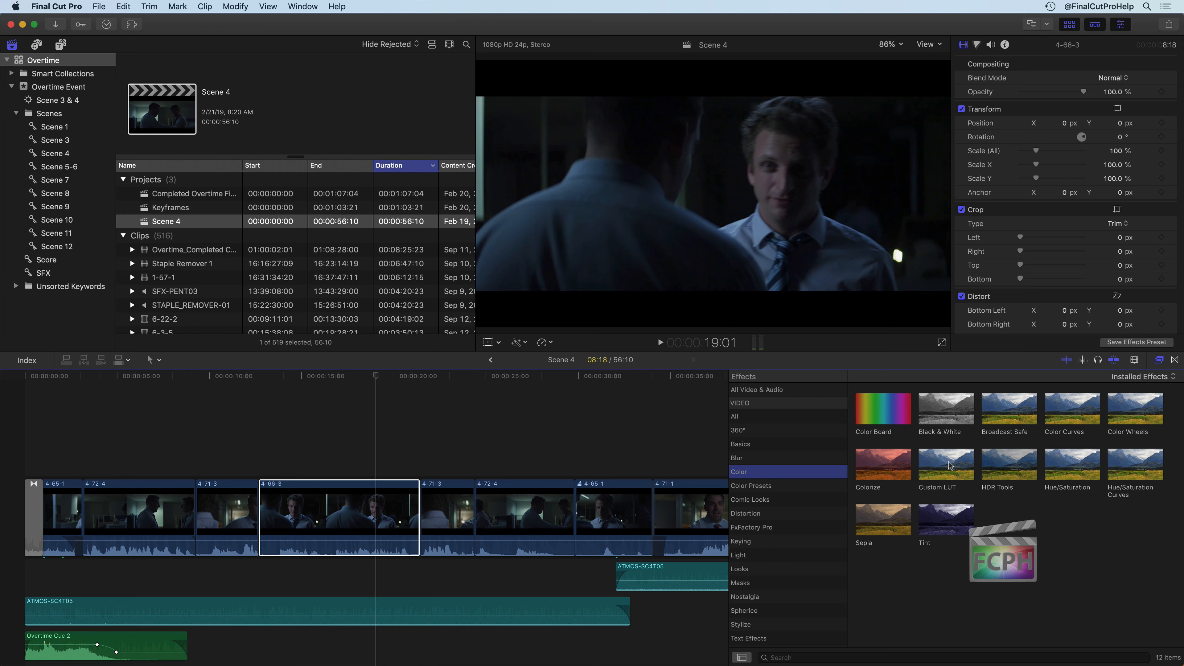
{"action": "left_click_drag", "start_coordinate": [948, 462], "coordinate": [418, 515]}
{"action": "left_click", "coordinate": [447, 515]}
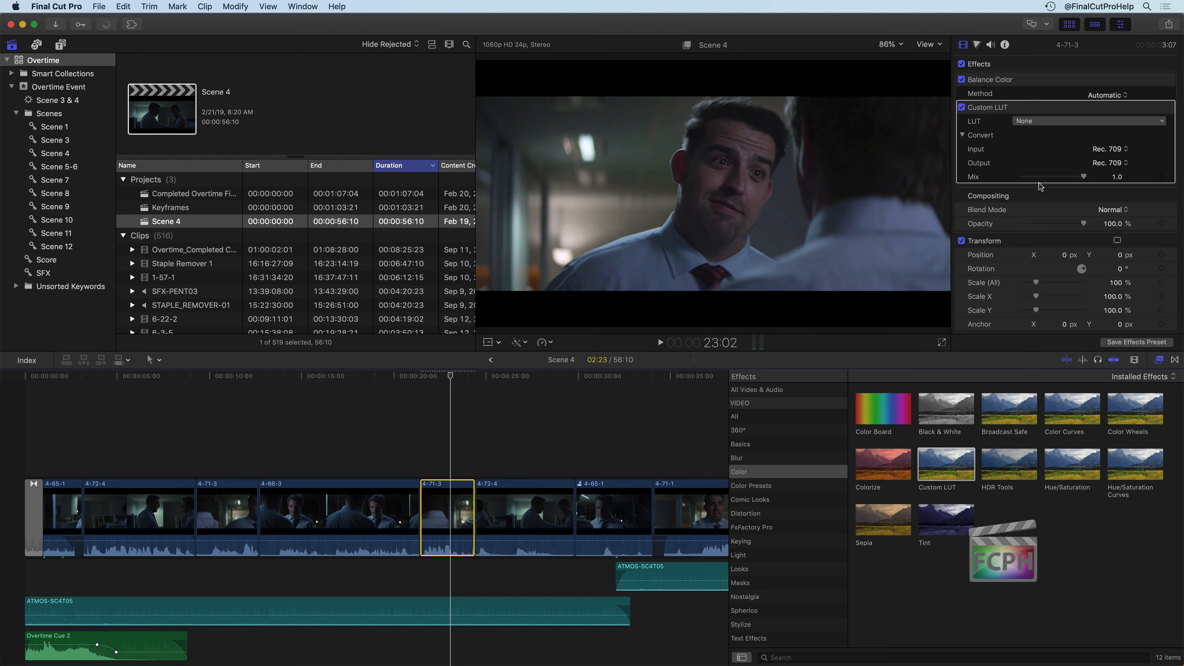
{"action": "left_click", "coordinate": [1038, 121]}
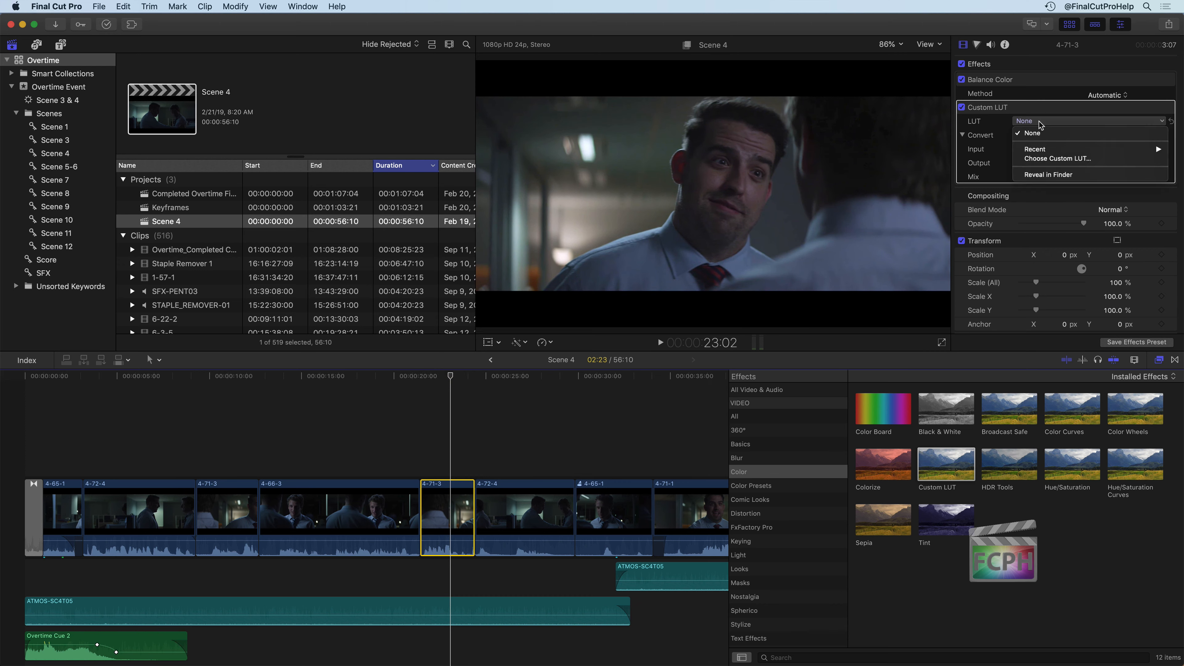
Step: Delete the Custom LUT effect from the second 4-71-3 clip
{"action": "left_click", "coordinate": [992, 108]}
{"action": "left_click", "coordinate": [991, 111]}
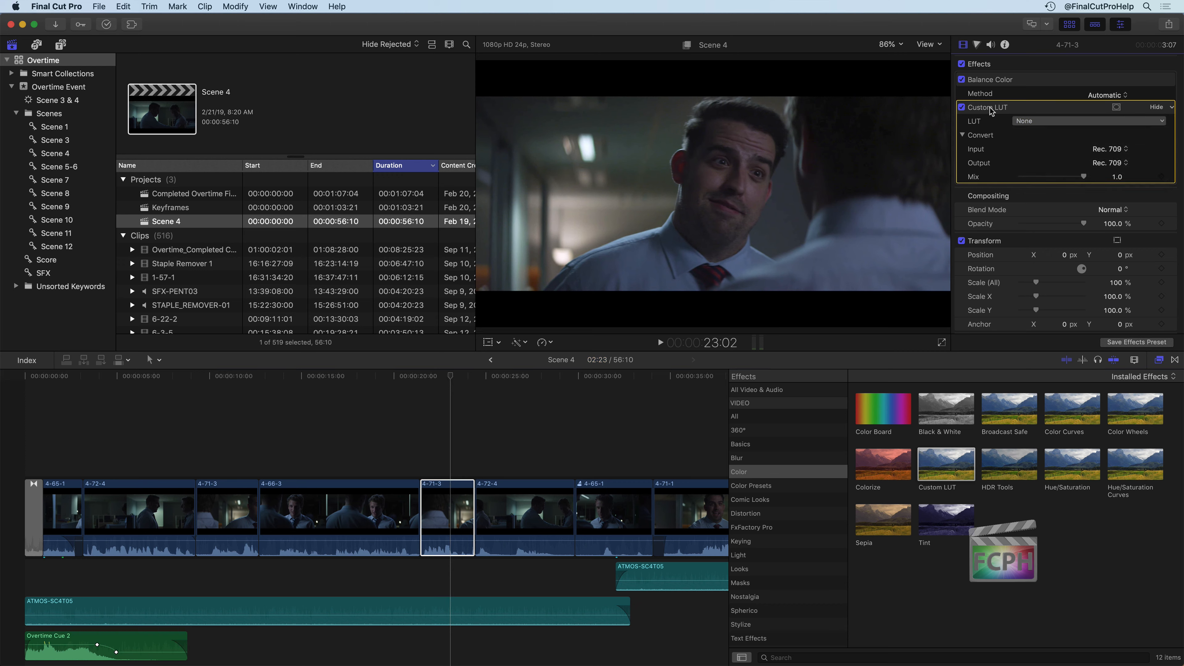
{"action": "key", "text": "Delete"}
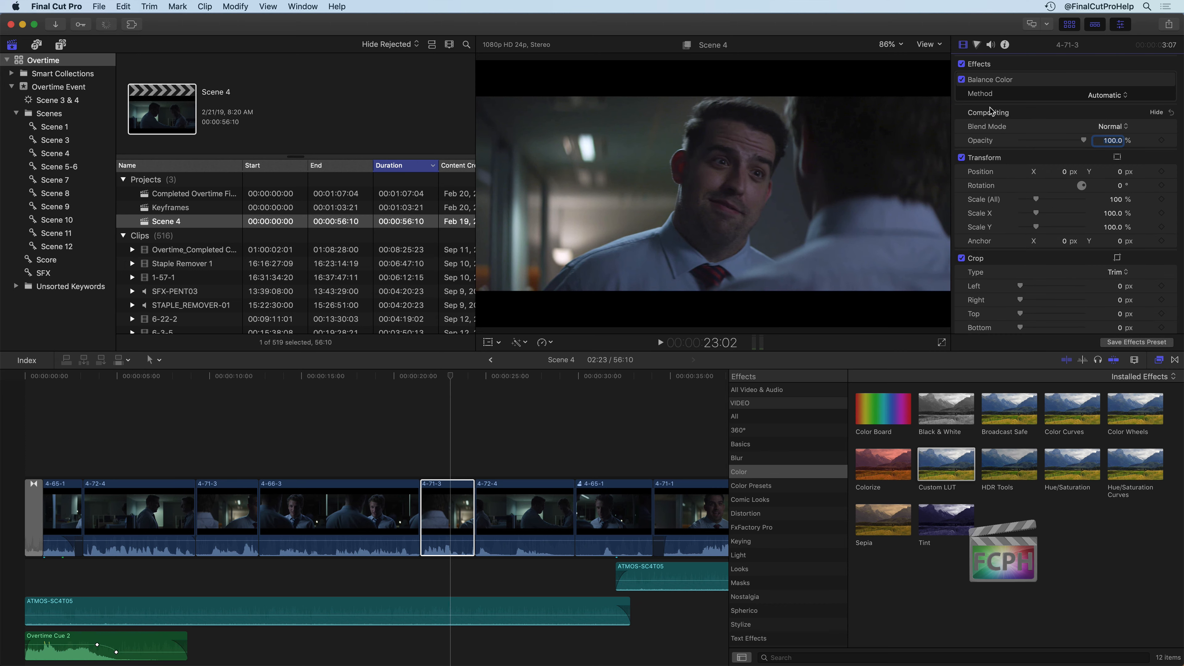